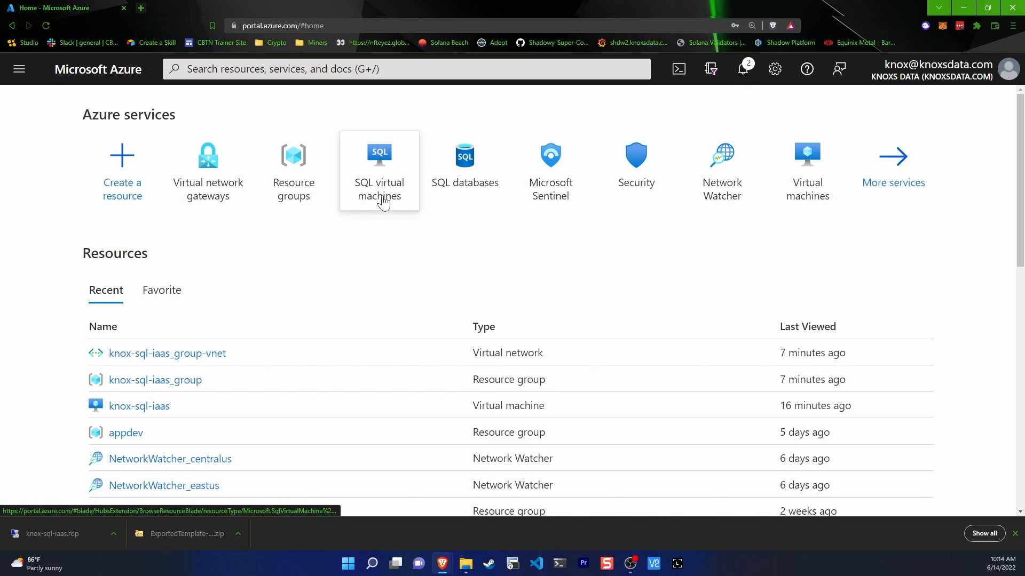
Step: Start creating a SQL deployment from SQL virtual machines, choosing SQL databases with the Single database resource type
mouse_move(382, 202)
left_click(389, 171)
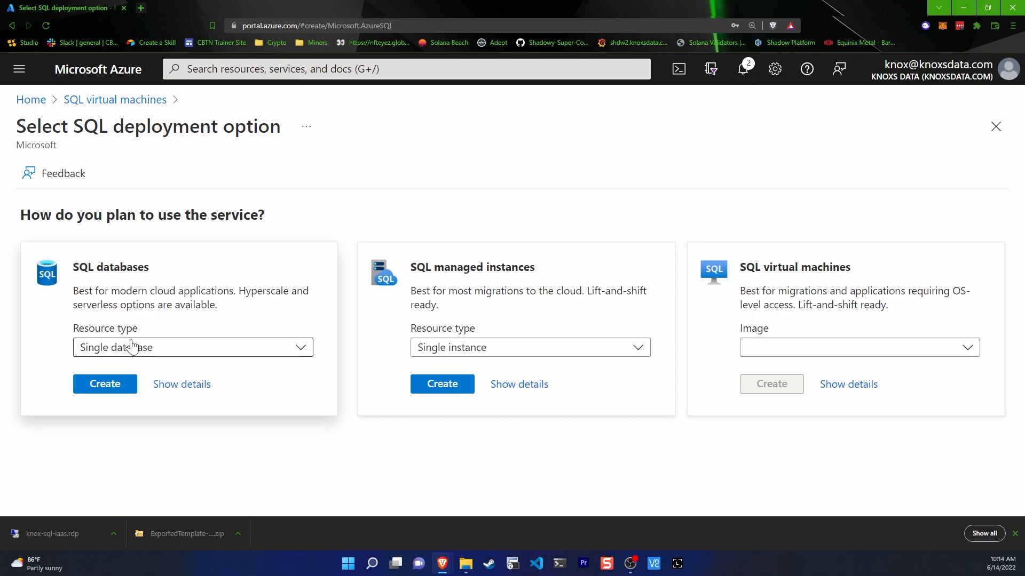
left_click(159, 352)
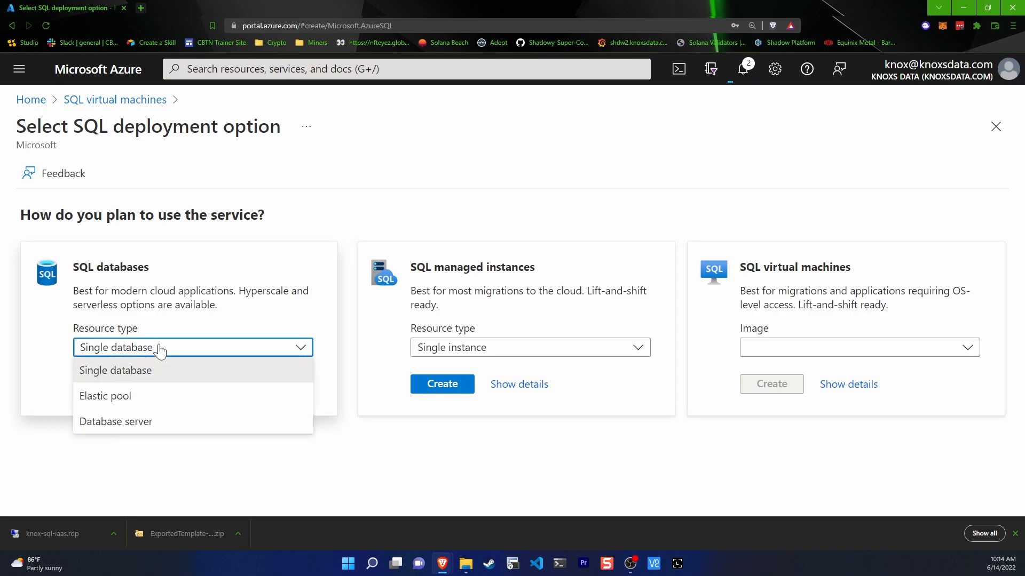
left_click(143, 375)
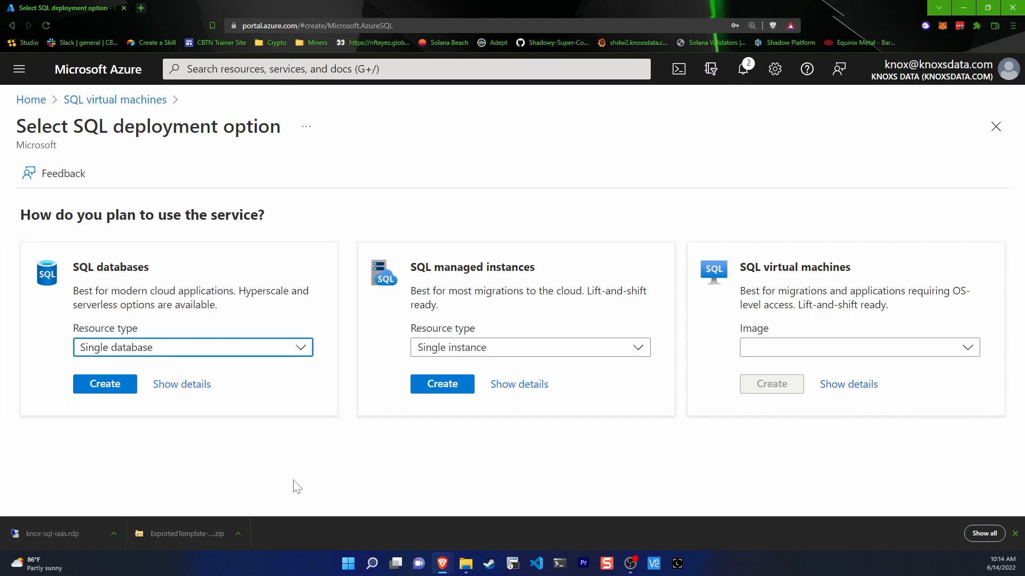
left_click(107, 384)
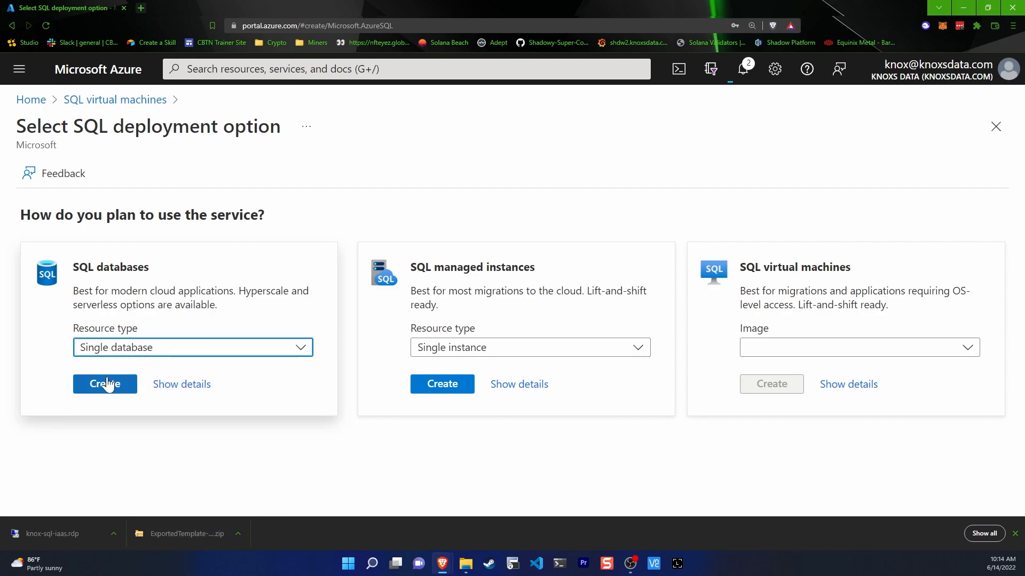
left_click(1016, 535)
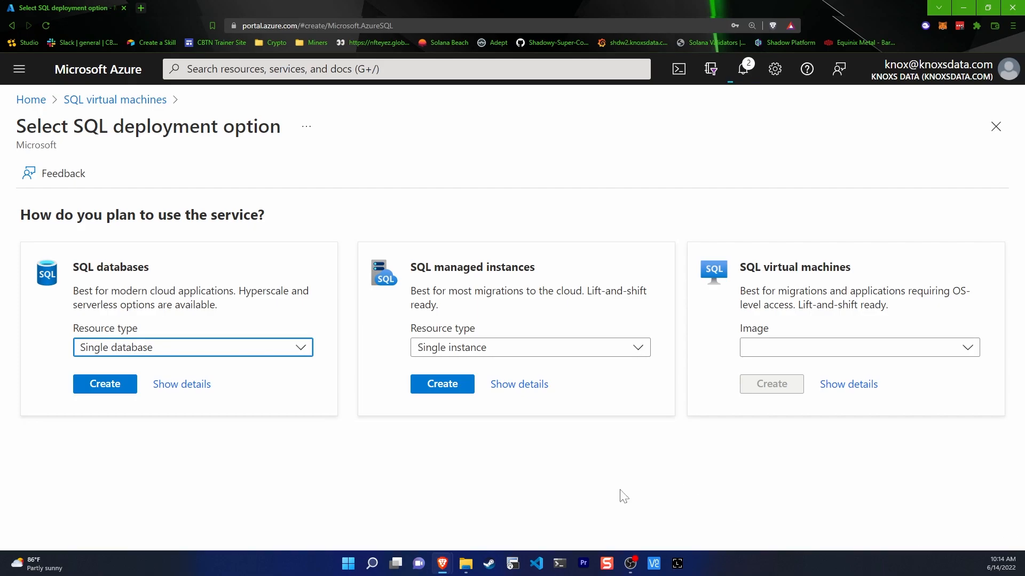
left_click(112, 388)
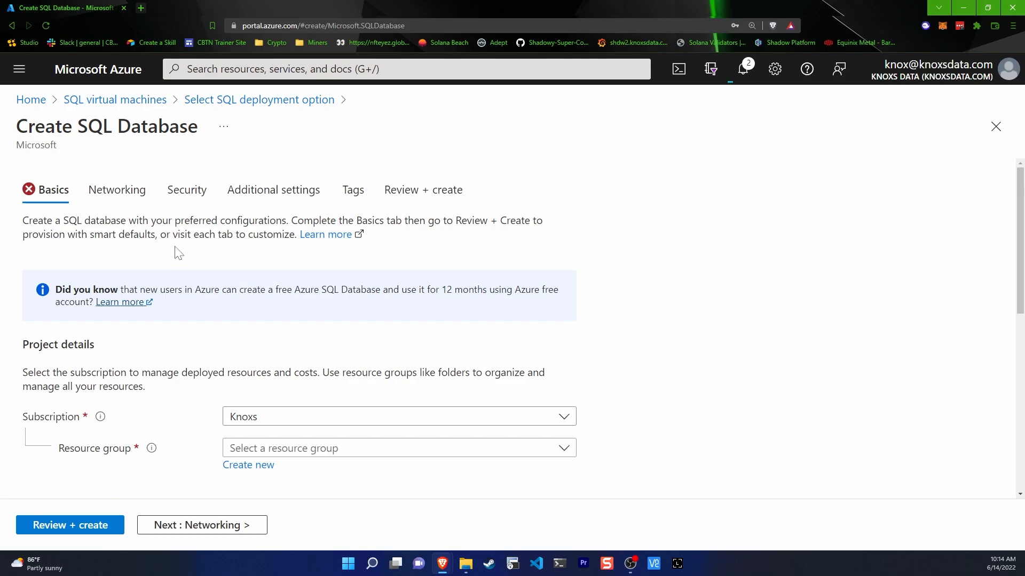
Step: Set the project's subscription to Pay-as-you-go and its resource group to knox-sql-iaas_group
scroll(177, 253, "down", 1)
left_click(282, 363)
left_click(274, 444)
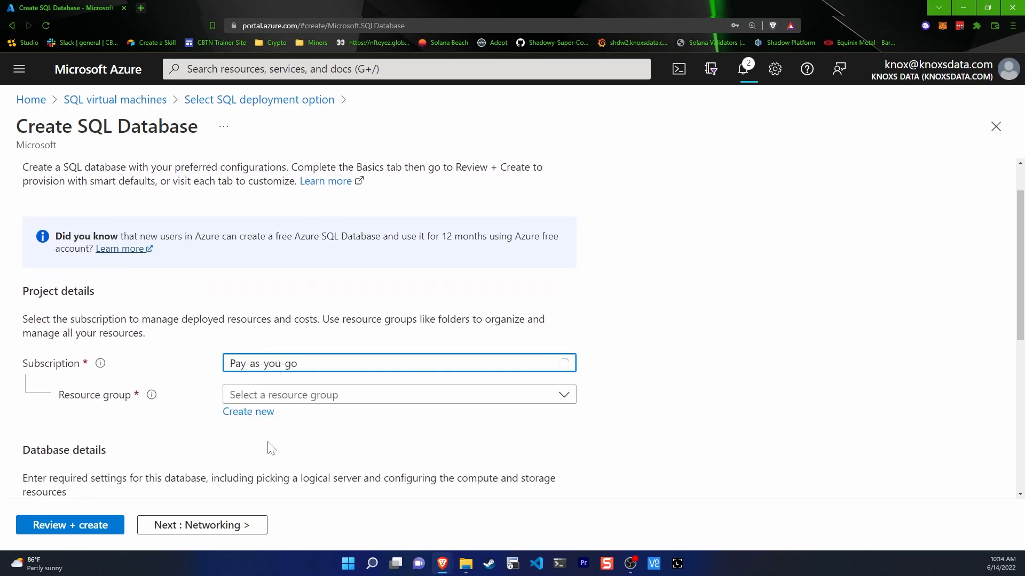
scroll(181, 362, "down", 1)
left_click(366, 347)
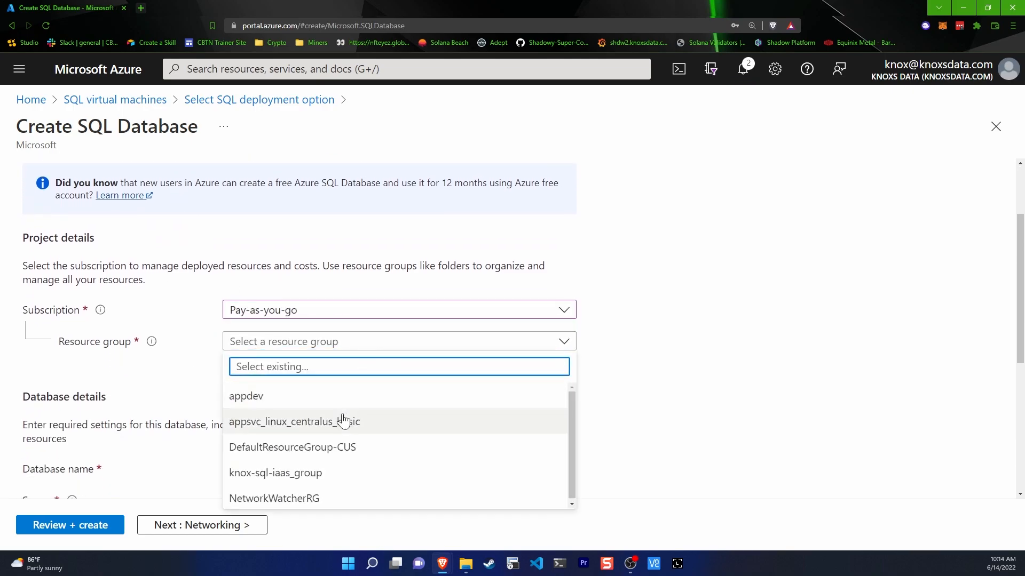
left_click(319, 475)
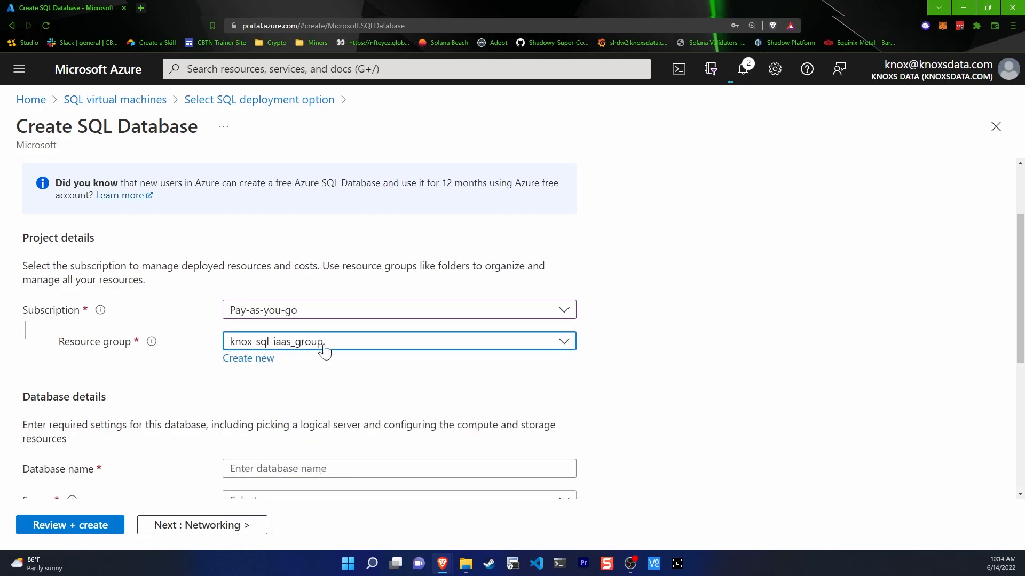
Step: Enter knox-sql-paas as the database name in the database details
scroll(181, 354, "down", 3)
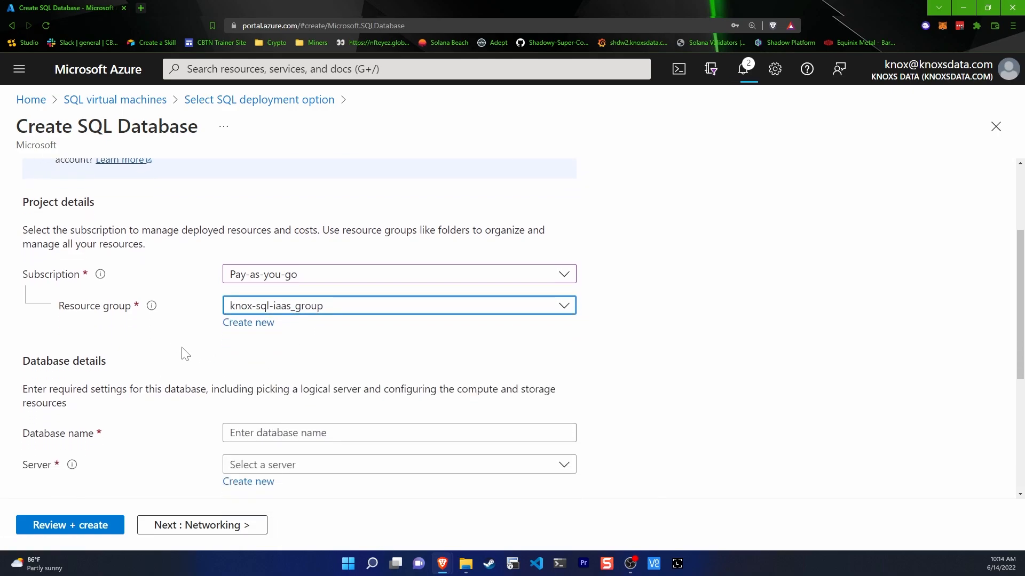
scroll(219, 318, "up", 2)
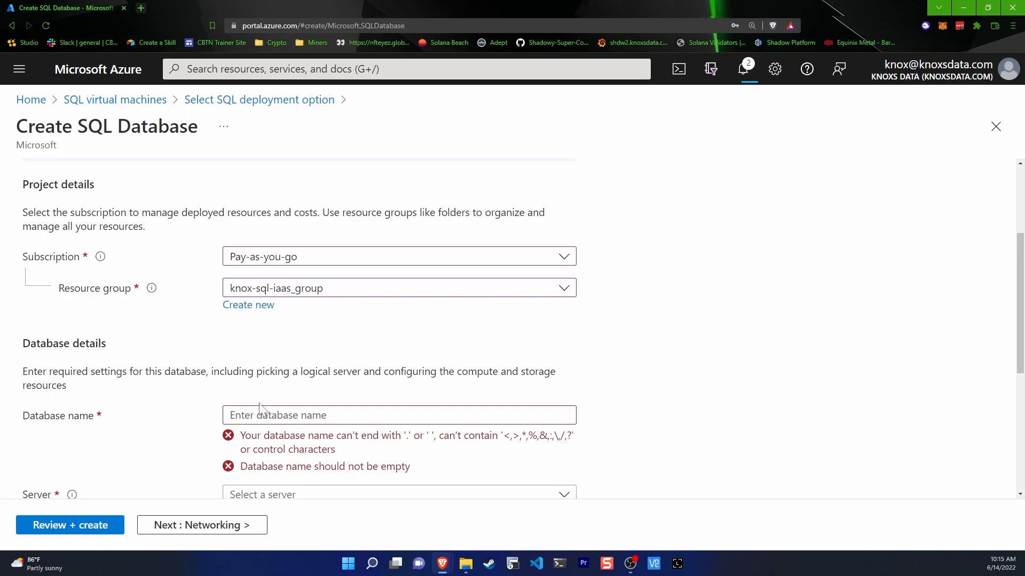
scroll(235, 365, "down", 2)
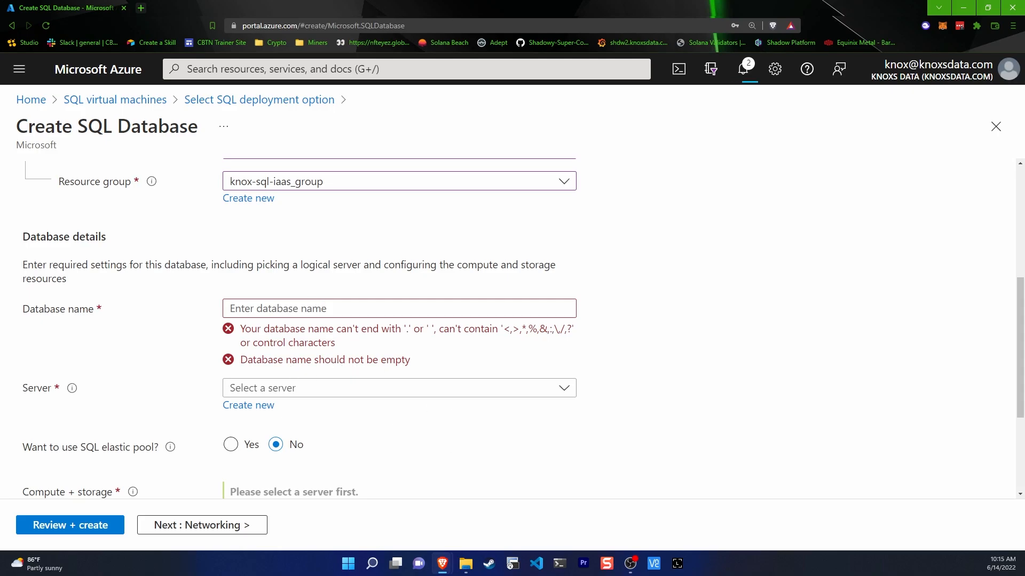
left_click(262, 308)
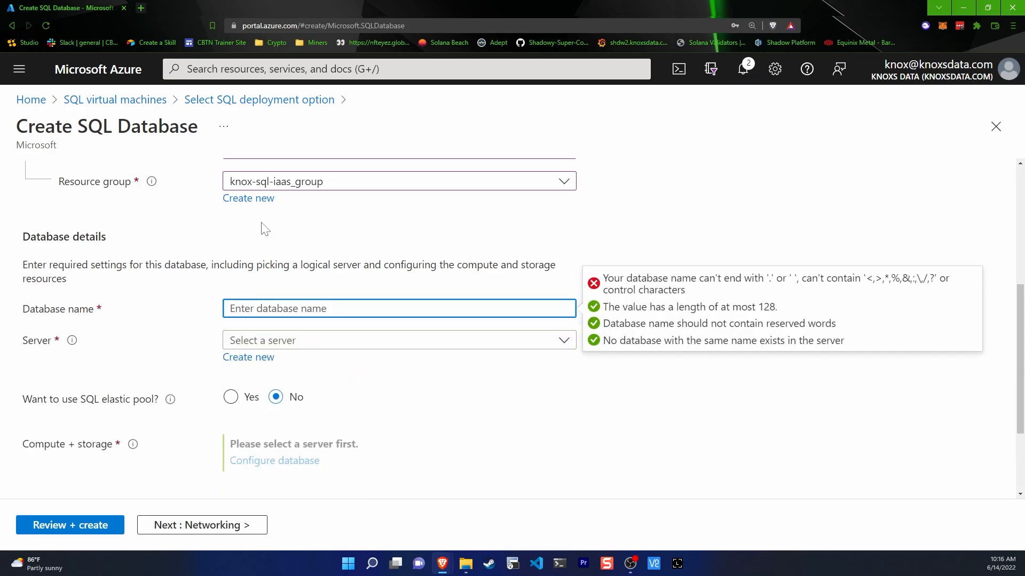
type("knox-sql-paas")
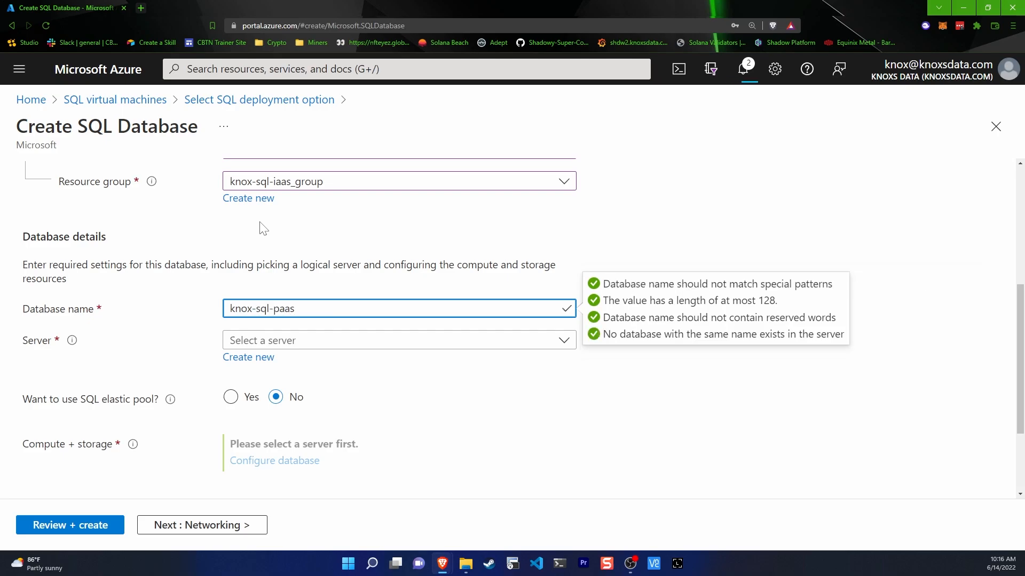
left_click(570, 233)
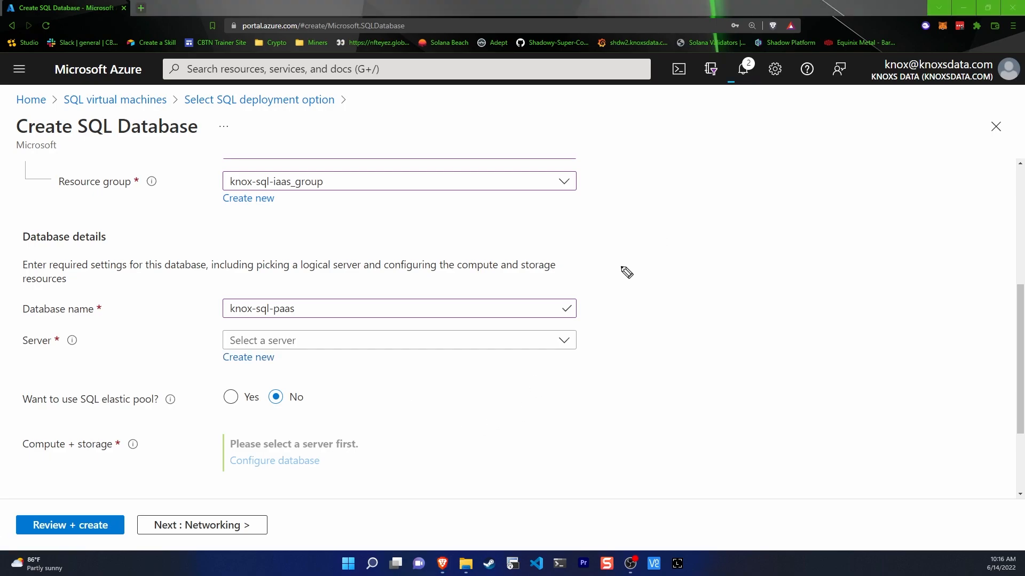
left_click_drag(580, 335, 594, 331)
mouse_move(628, 271)
left_mouse_down()
mouse_move(641, 293)
mouse_move(651, 283)
left_mouse_up()
left_click_drag(664, 279, 708, 291)
left_click_drag(767, 257, 765, 294)
mouse_move(771, 277)
left_mouse_down()
mouse_move(790, 291)
mouse_move(814, 270)
mouse_move(833, 290)
mouse_move(851, 290)
left_mouse_up()
left_click_drag(857, 285, 879, 289)
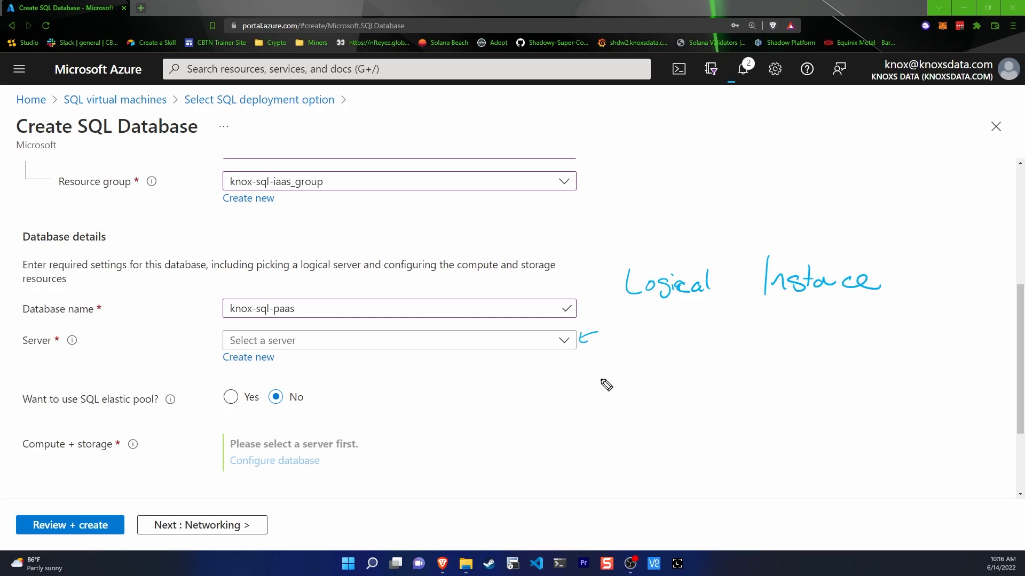
left_click_drag(631, 339, 652, 335)
mouse_move(633, 341)
left_mouse_down()
mouse_move(635, 366)
mouse_move(647, 353)
left_mouse_up()
left_click_drag(660, 353, 680, 363)
left_click_drag(684, 348, 685, 368)
left_click_drag(706, 367, 727, 344)
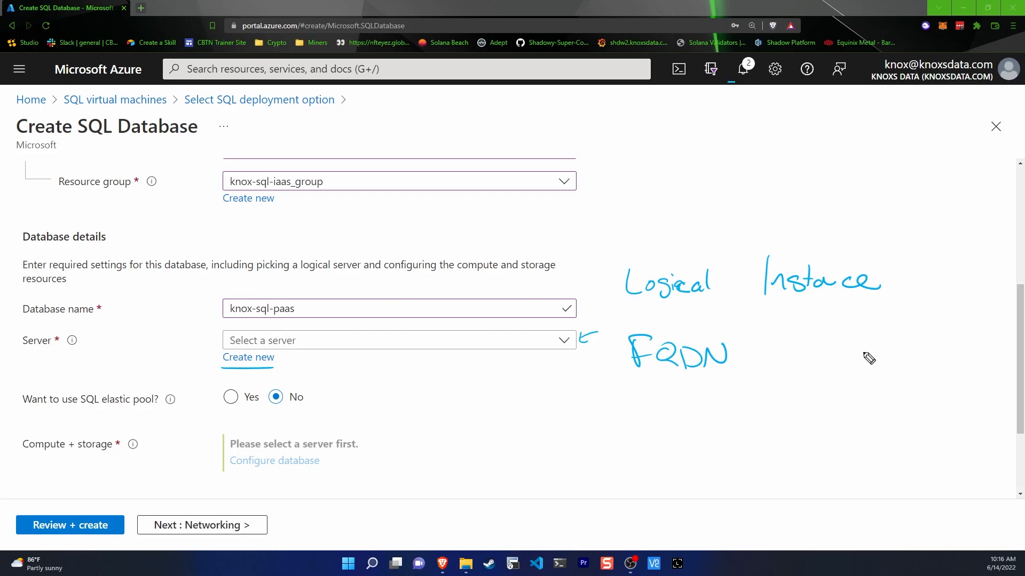
left_click_drag(643, 381, 631, 396)
left_click_drag(723, 380, 735, 398)
left_click_drag(187, 354, 215, 354)
mouse_move(182, 296)
left_mouse_down()
mouse_move(211, 301)
mouse_move(201, 311)
left_mouse_up()
mouse_move(33, 330)
left_mouse_down()
mouse_move(133, 322)
mouse_move(21, 299)
mouse_move(51, 327)
left_mouse_up()
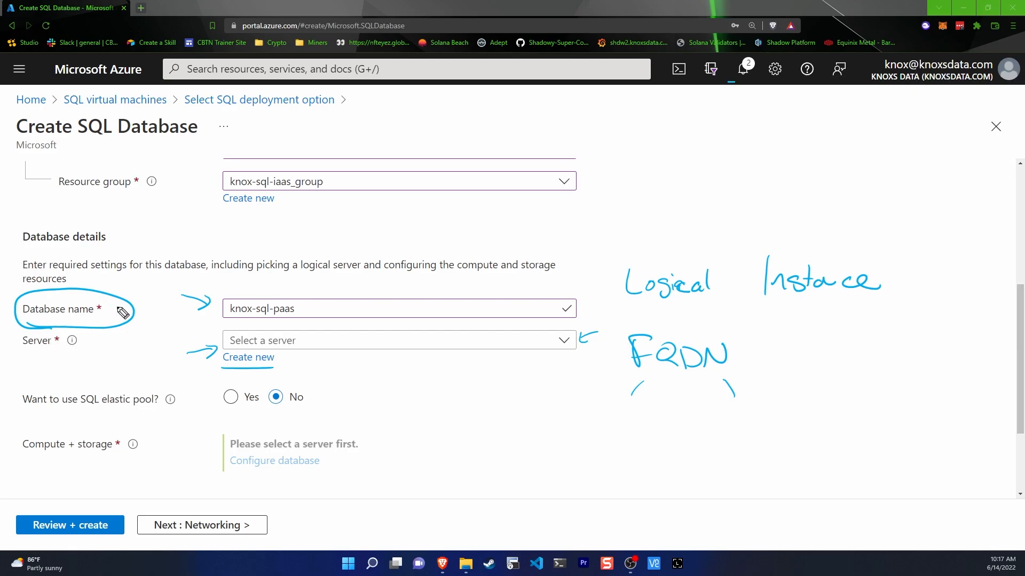
left_click_drag(27, 354, 92, 356)
left_click_drag(887, 336, 749, 356)
mouse_move(130, 287)
left_mouse_down()
mouse_move(140, 294)
mouse_move(156, 273)
left_mouse_up()
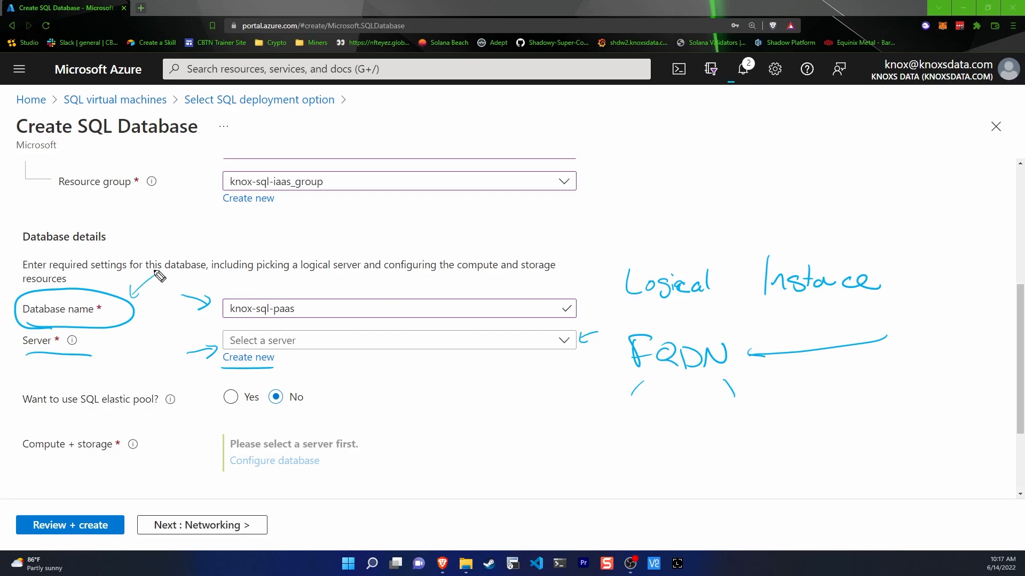
key("ctrl+shift+7")
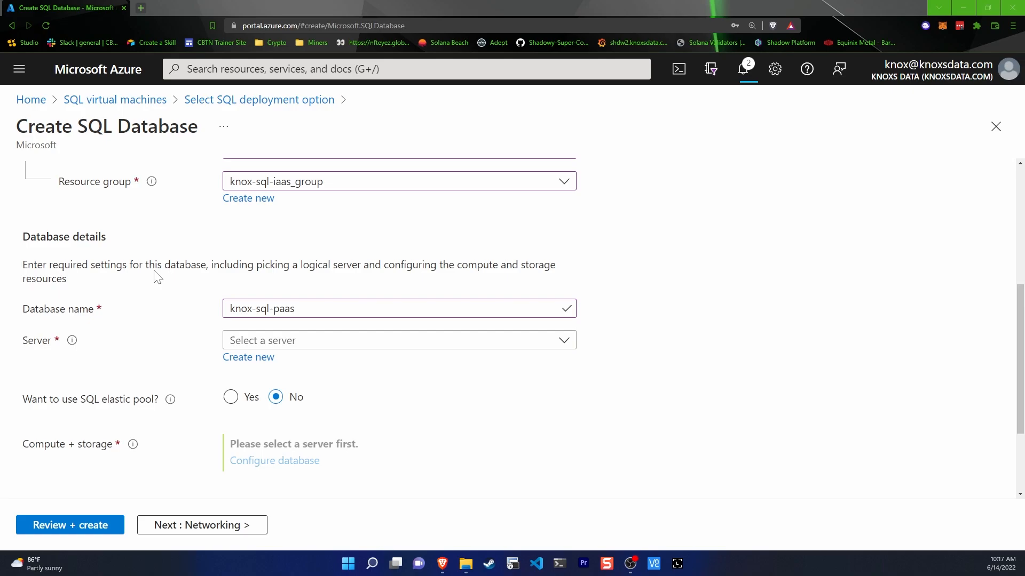
Step: Begin creating a new server for the database and name it knoxsql
left_click(261, 358)
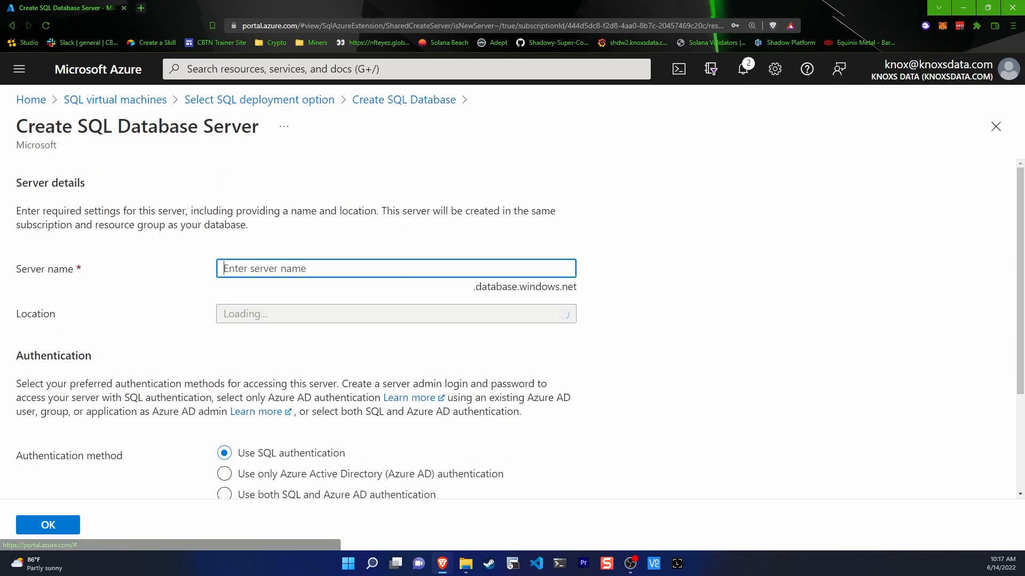
left_click(479, 296)
left_click_drag(475, 290, 579, 292)
left_click(513, 269)
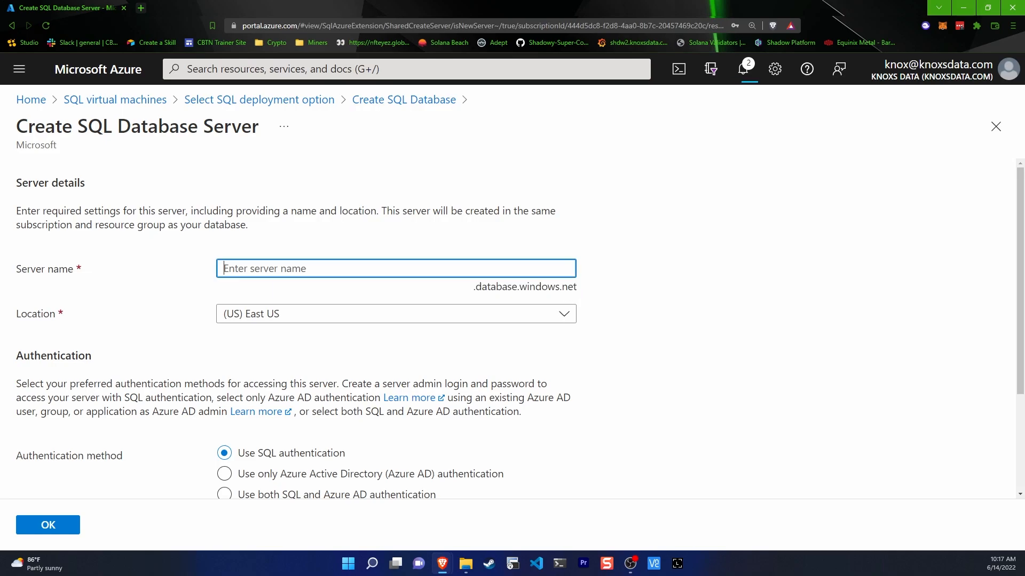
type("knoxsql")
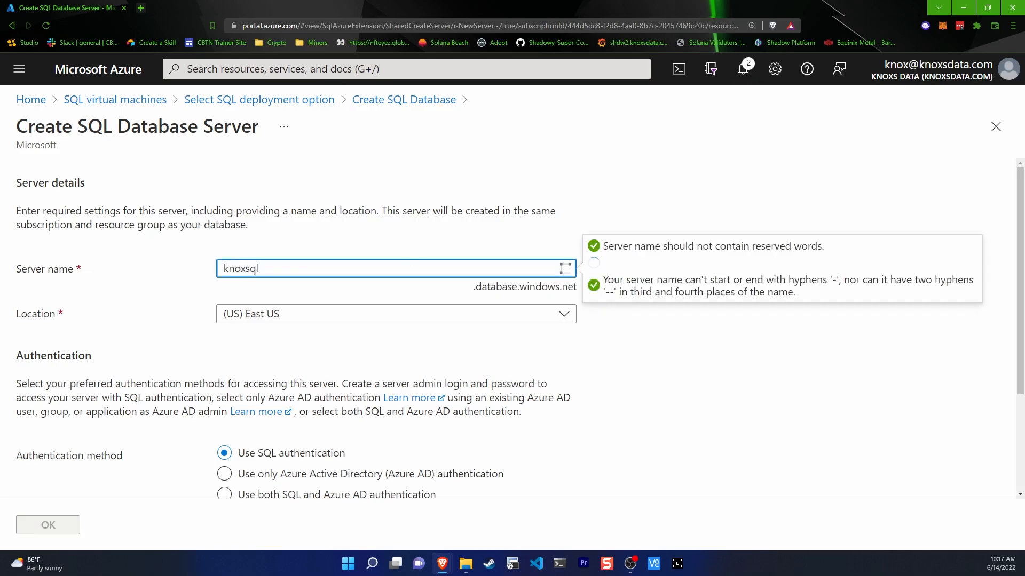
left_click(883, 149)
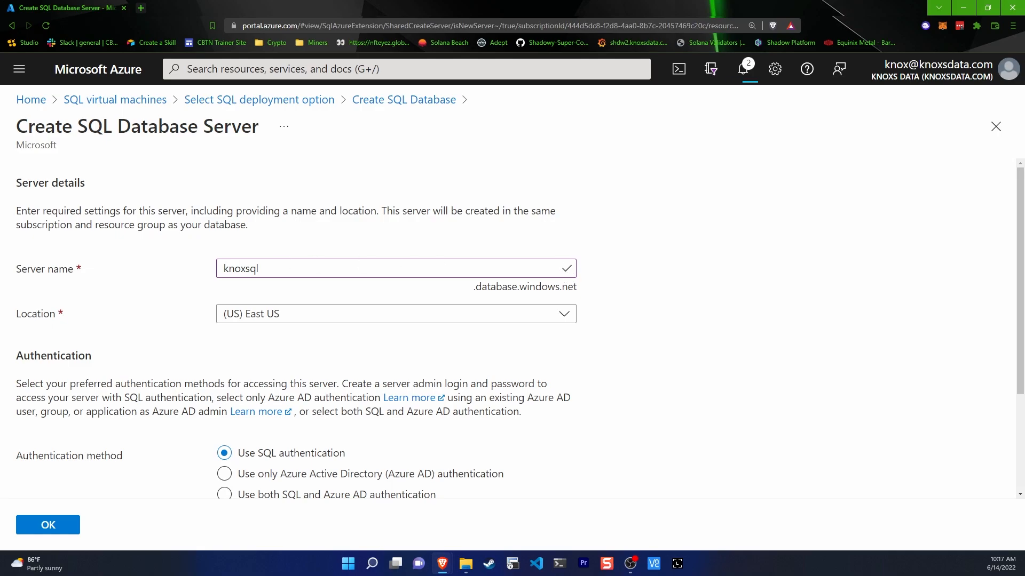
Step: Set the new server's location to (US) South Central US
left_click(425, 316)
scroll(352, 411, "down", 1)
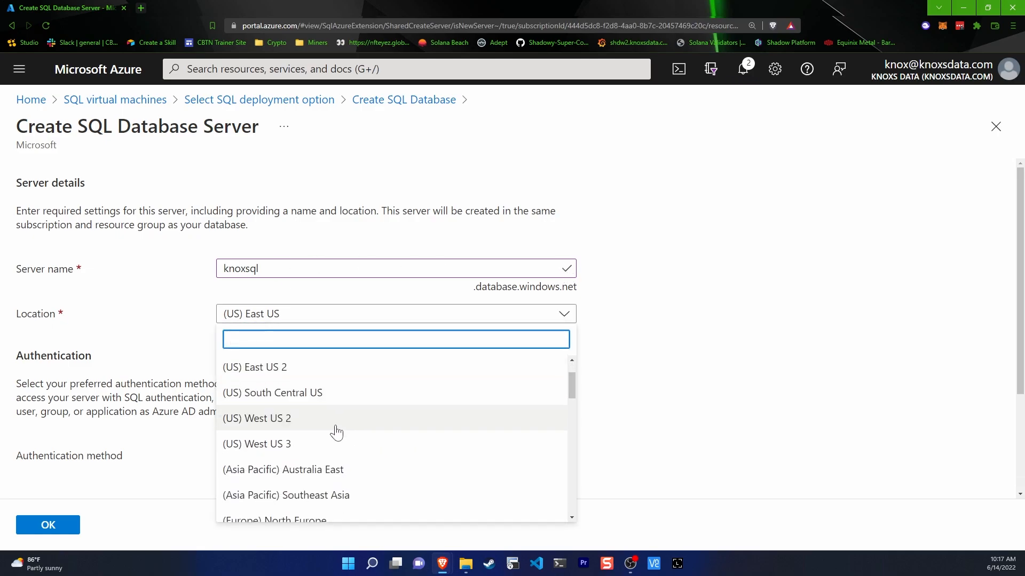
left_click(345, 391)
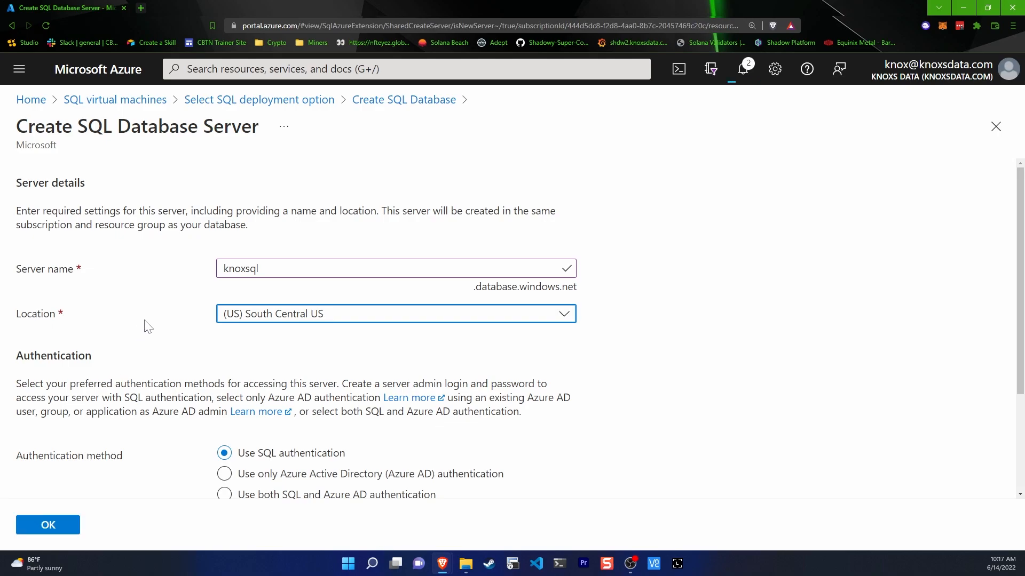
Step: Set the server's authentication method to use both SQL and Azure AD authentication
scroll(148, 326, "down", 3)
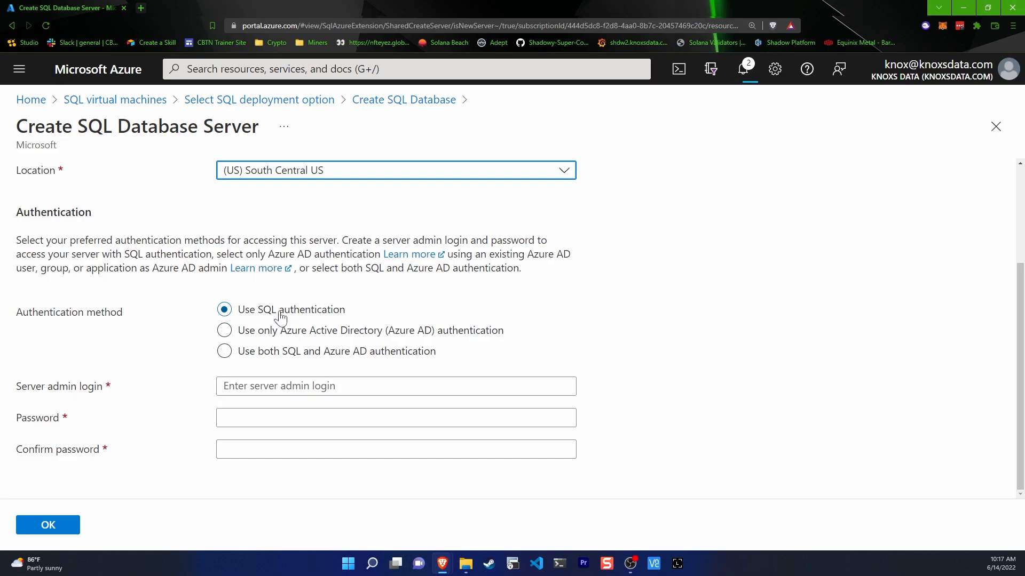
left_click(260, 331)
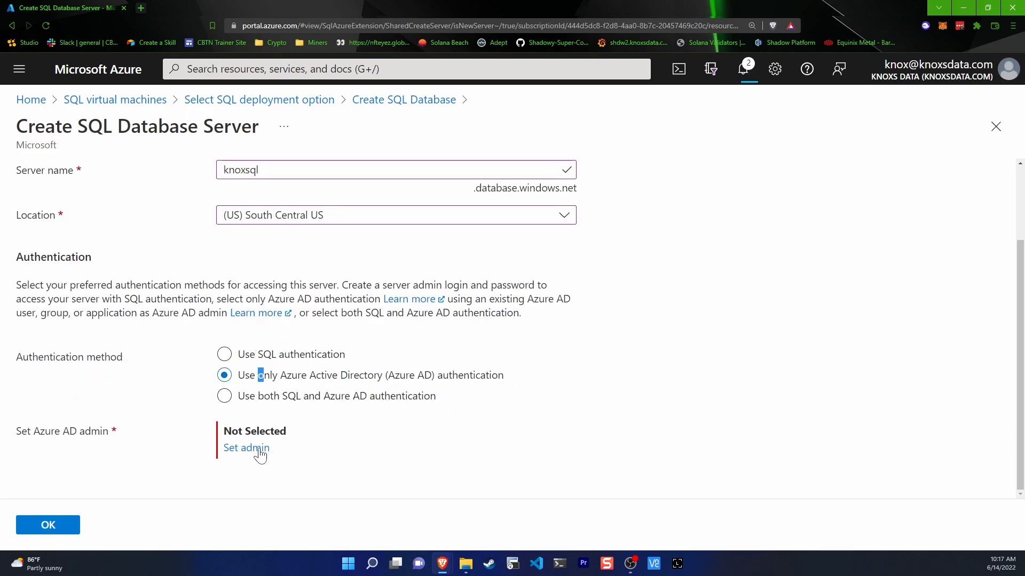
left_click(225, 400)
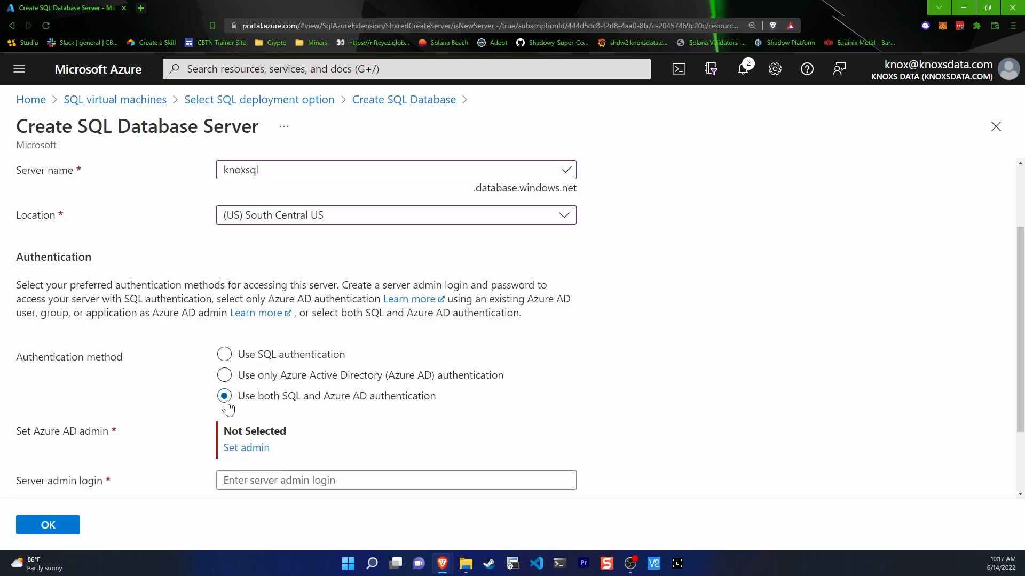
Step: Find the signed-in user's account in Azure Active Directory and set it as the server's Azure AD admin
scroll(240, 406, "down", 2)
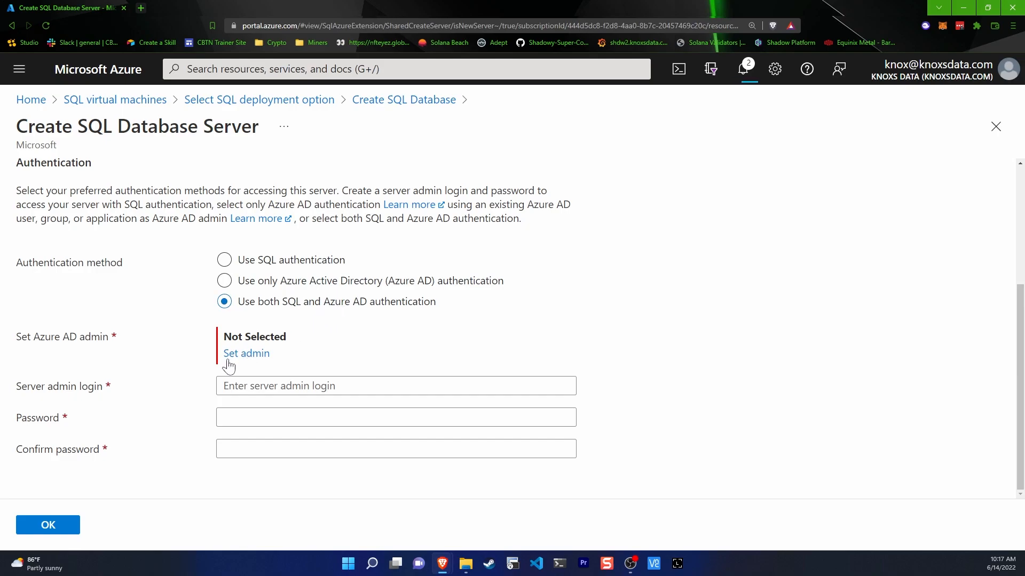
left_click(246, 356)
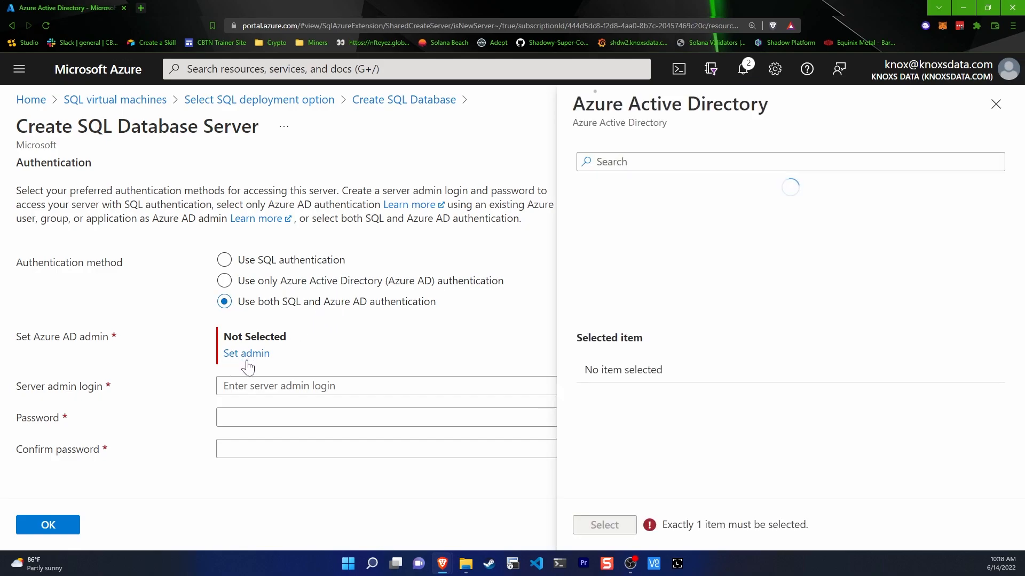
type("knox")
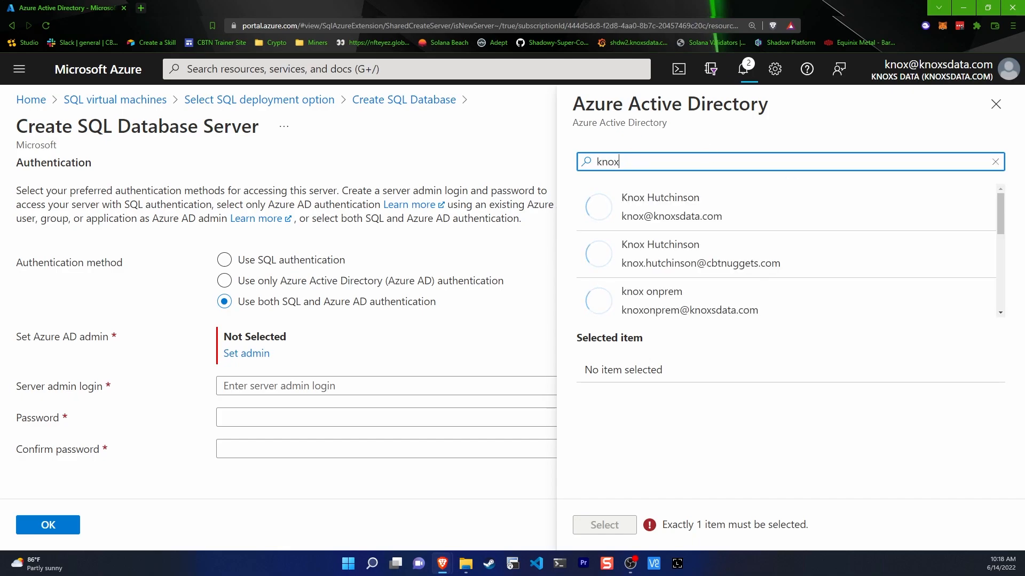
left_click(674, 219)
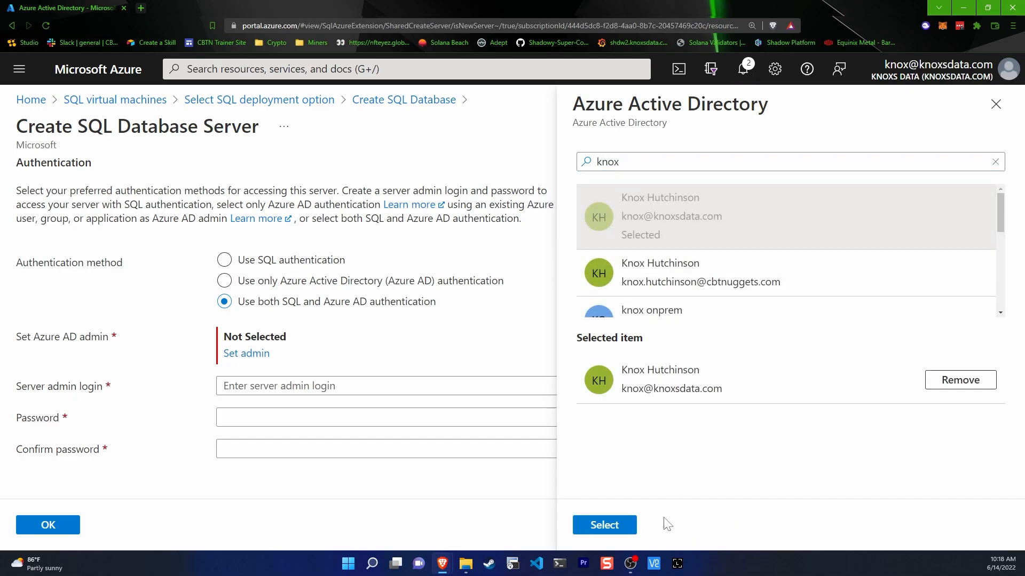
left_click(624, 527)
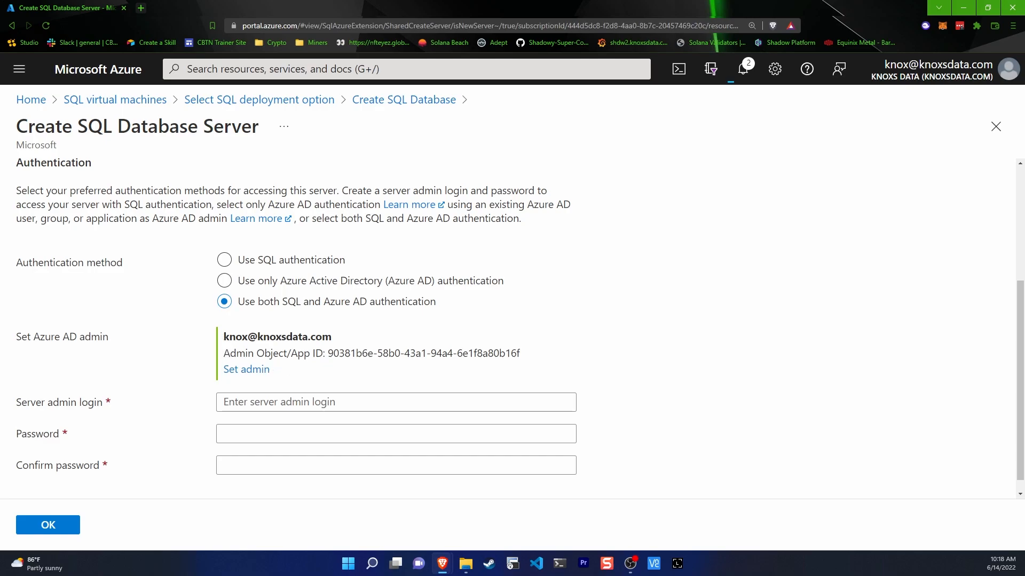
Step: Enter the server admin login, fill in and confirm its password, and accept the new server's settings
left_click(256, 402)
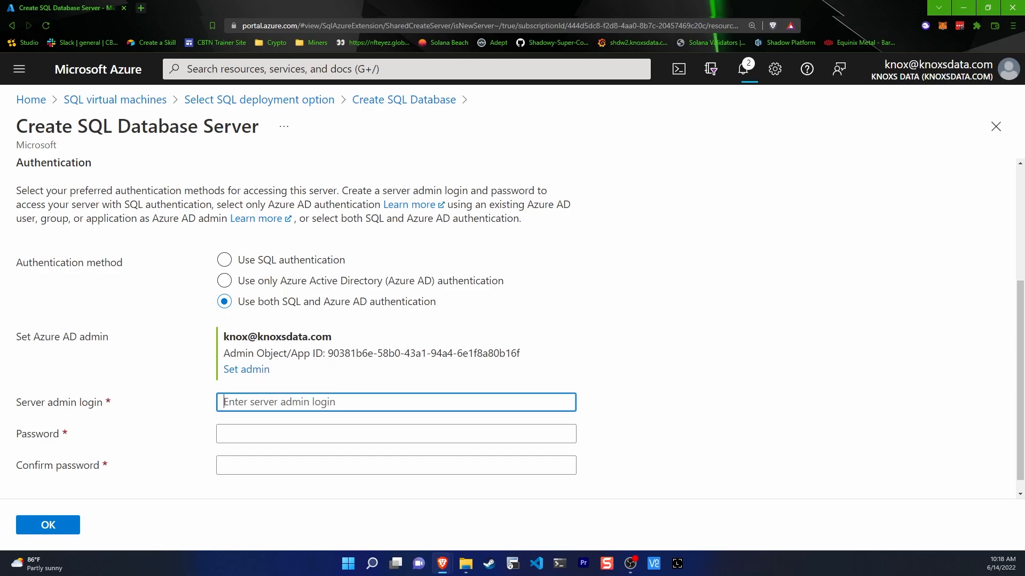
type("knox")
key("Tab")
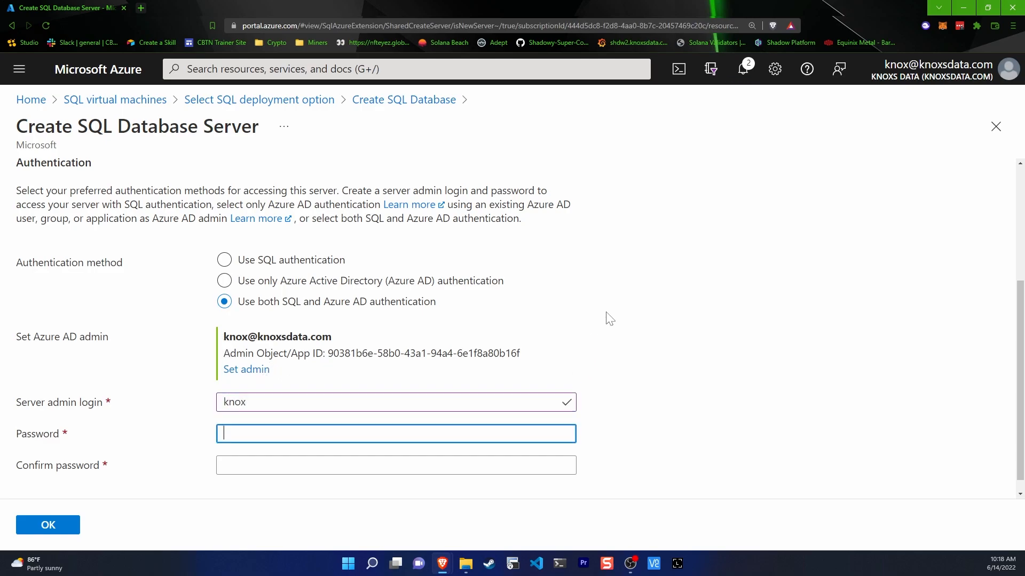
type("••")
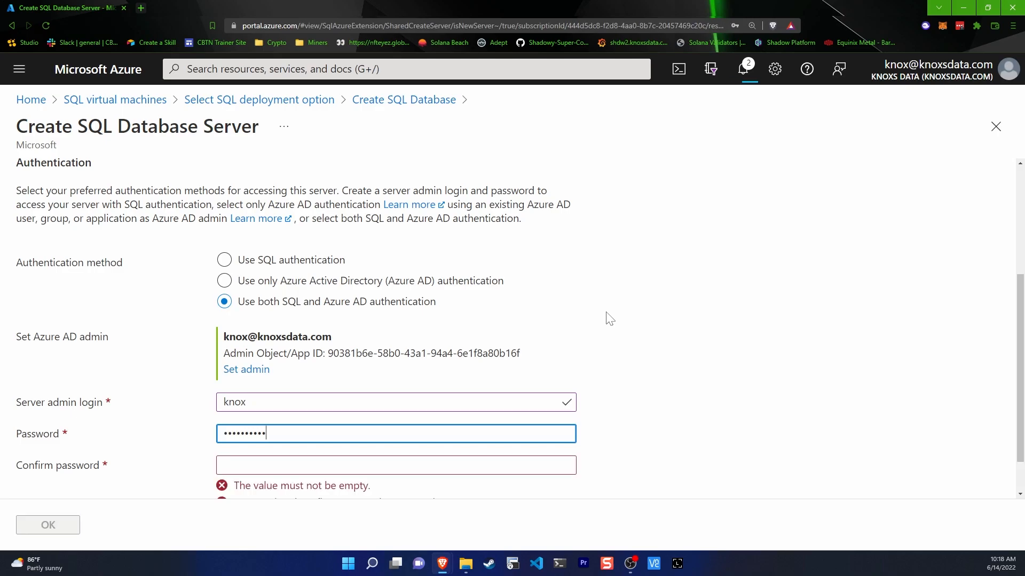
key("Tab")
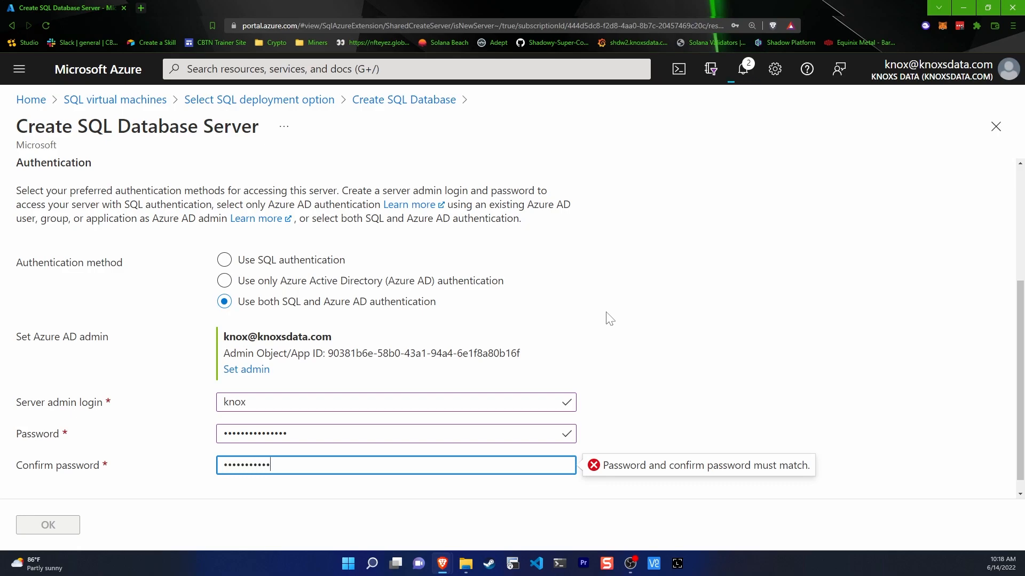
type("•")
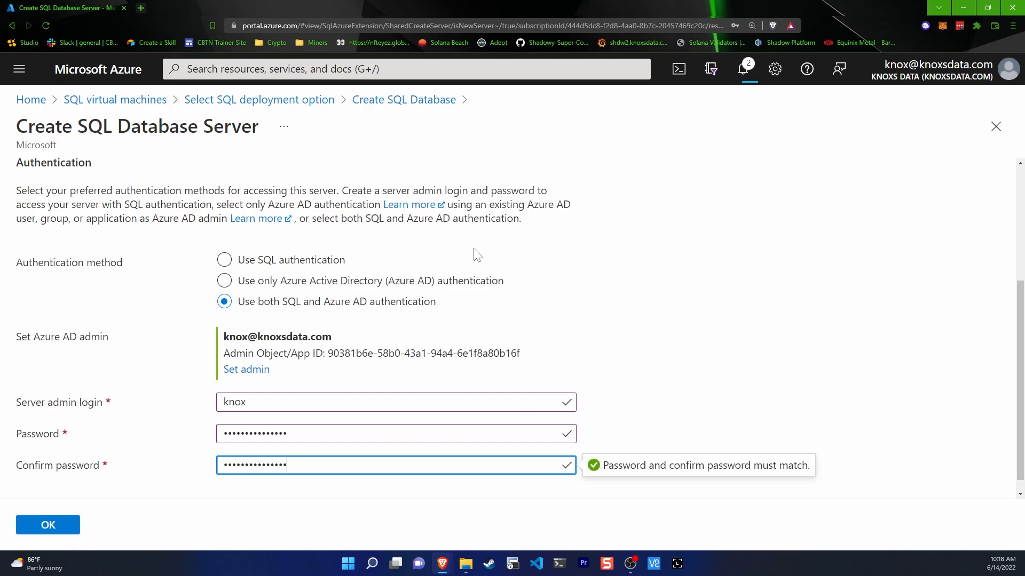
scroll(475, 250, "down", 1)
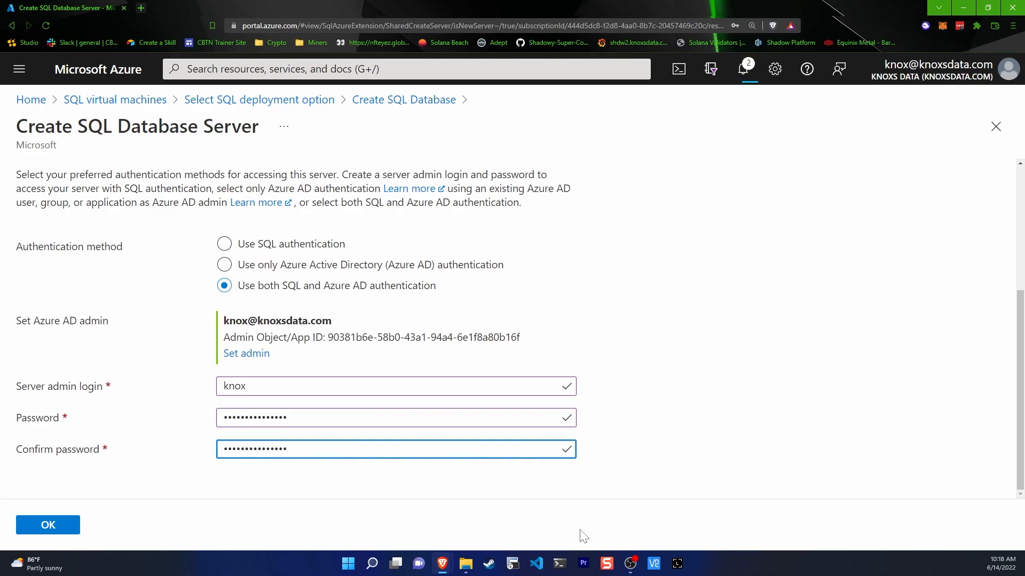
left_click(64, 531)
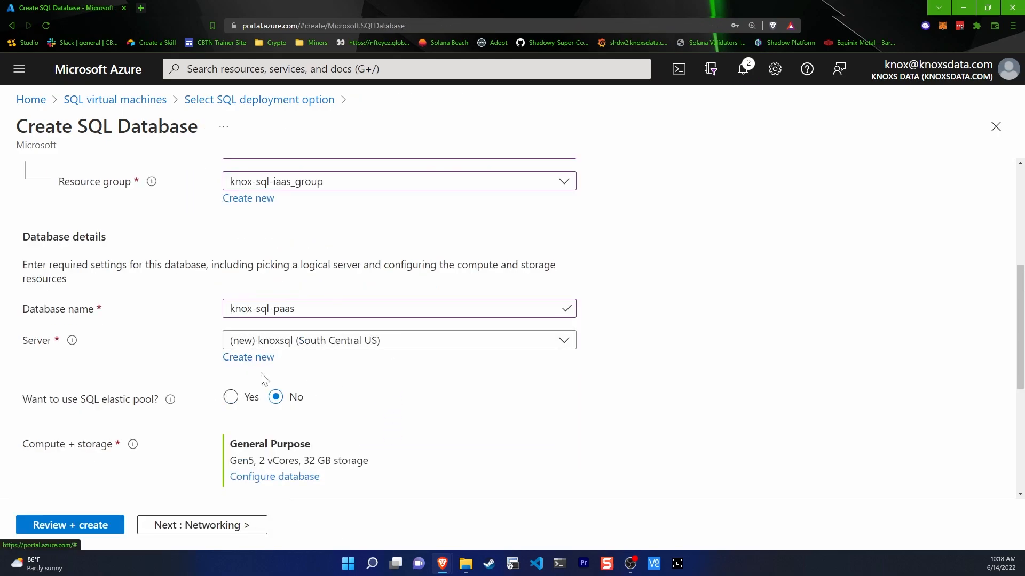
Step: Configure the database's compute and storage to use the Basic (For less demanding workloads) service tier
scroll(372, 351, "down", 2)
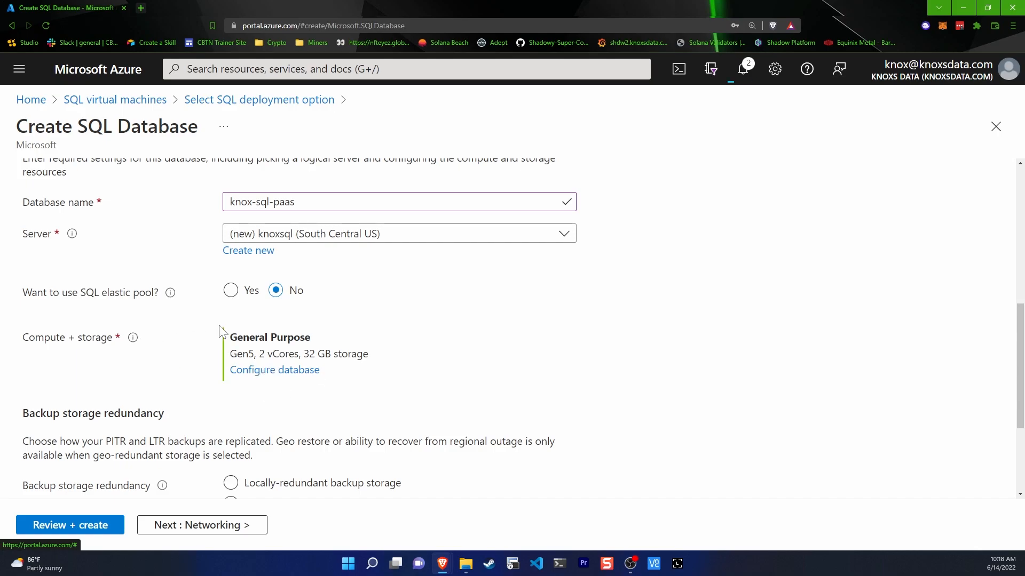
left_click(244, 372)
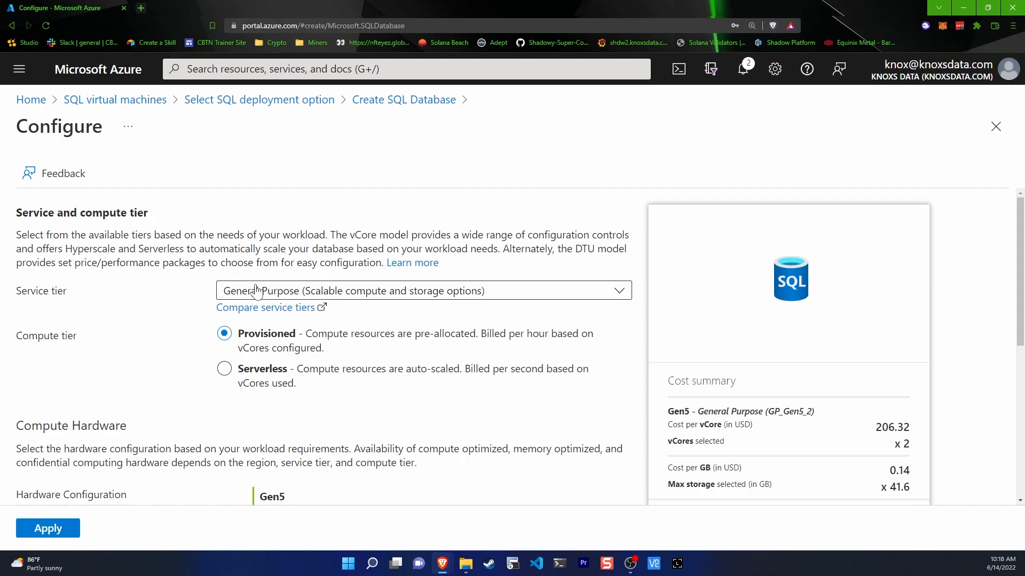
left_click(256, 291)
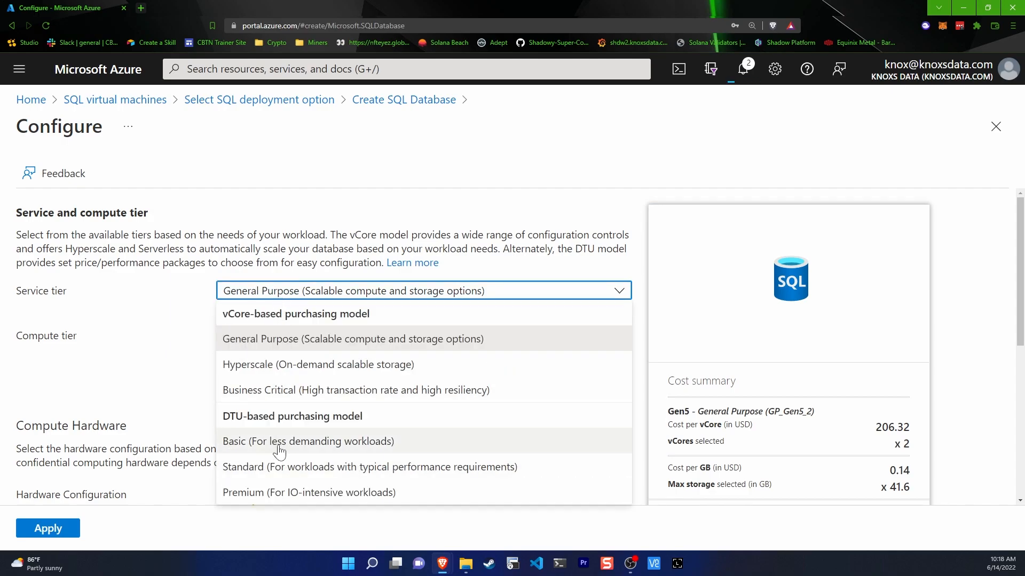
left_click(279, 452)
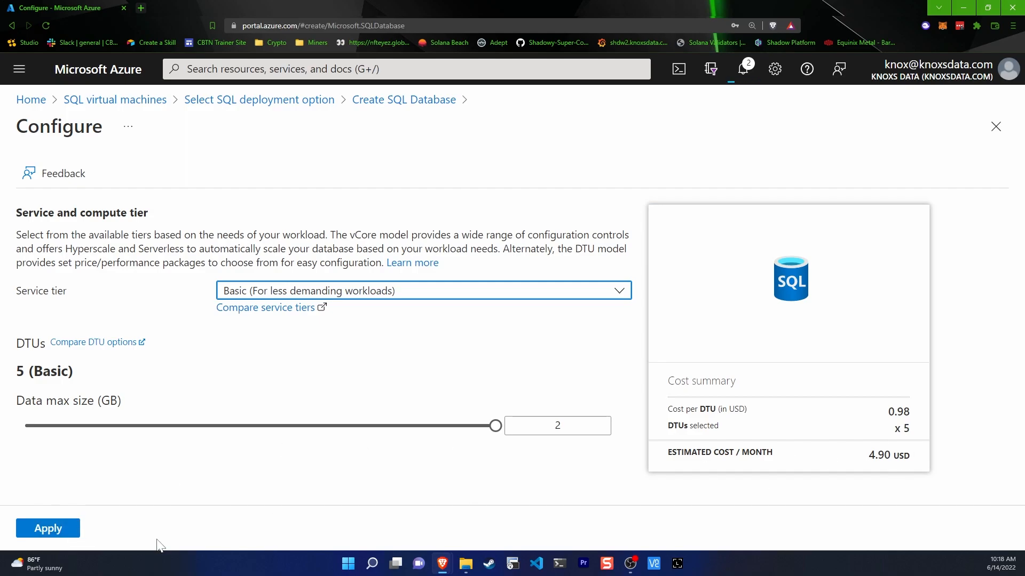
left_click(49, 531)
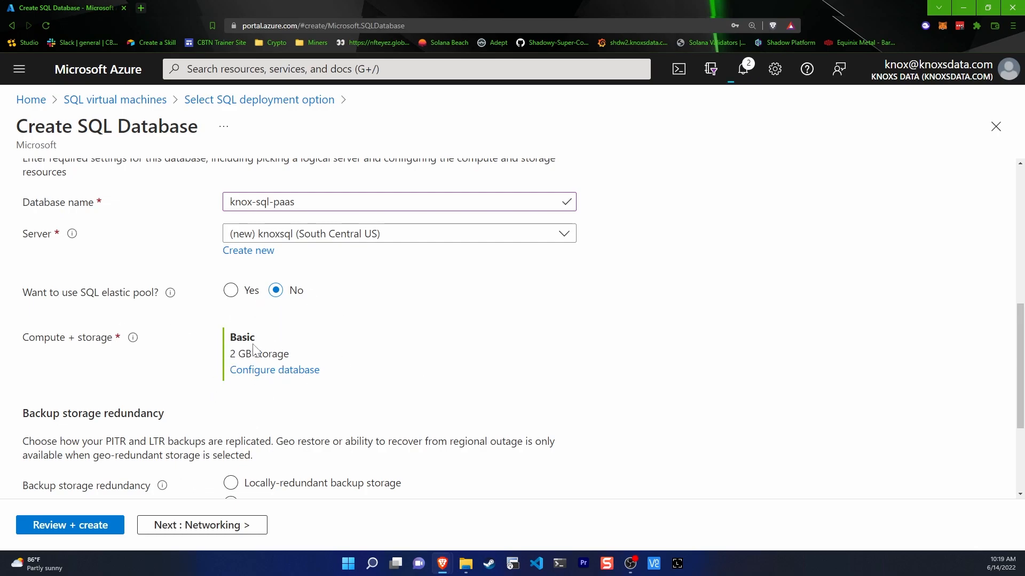
Step: Examine the backup storage redundancy options and the networking settings for connectivity method and connection policy
scroll(252, 354, "down", 3)
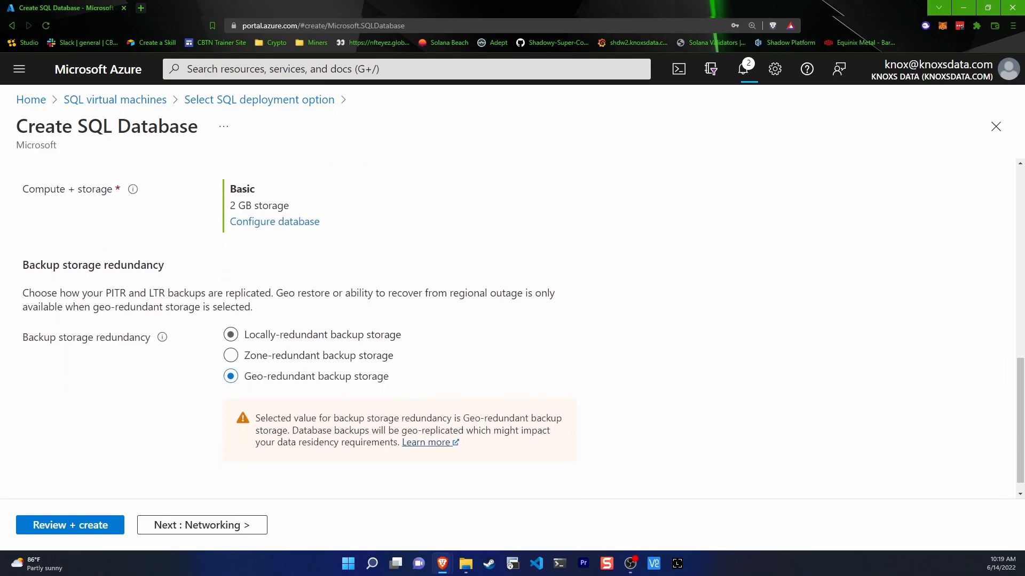
left_click_drag(35, 330, 152, 349)
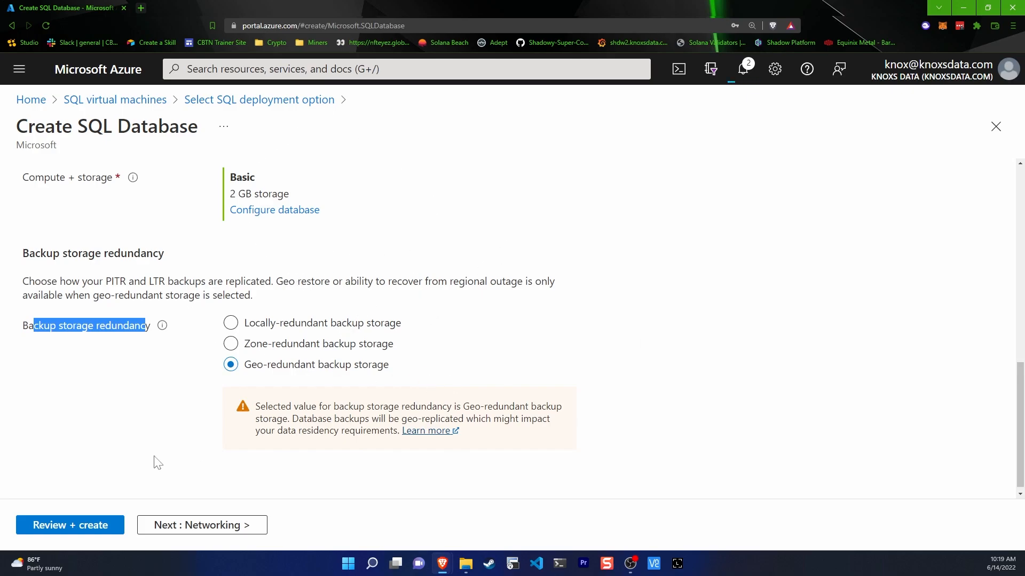
scroll(152, 427, "up", 10)
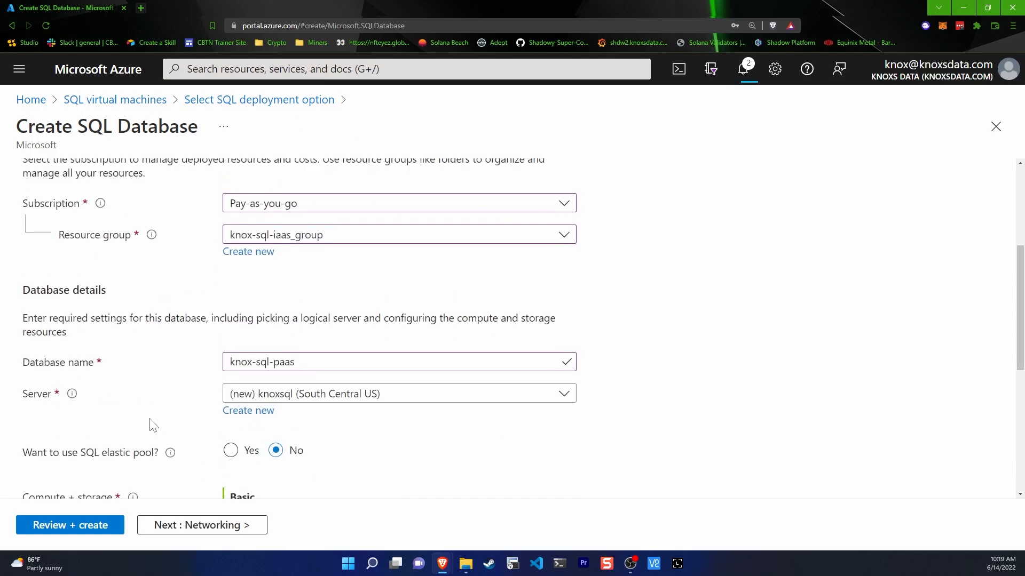
left_click(114, 195)
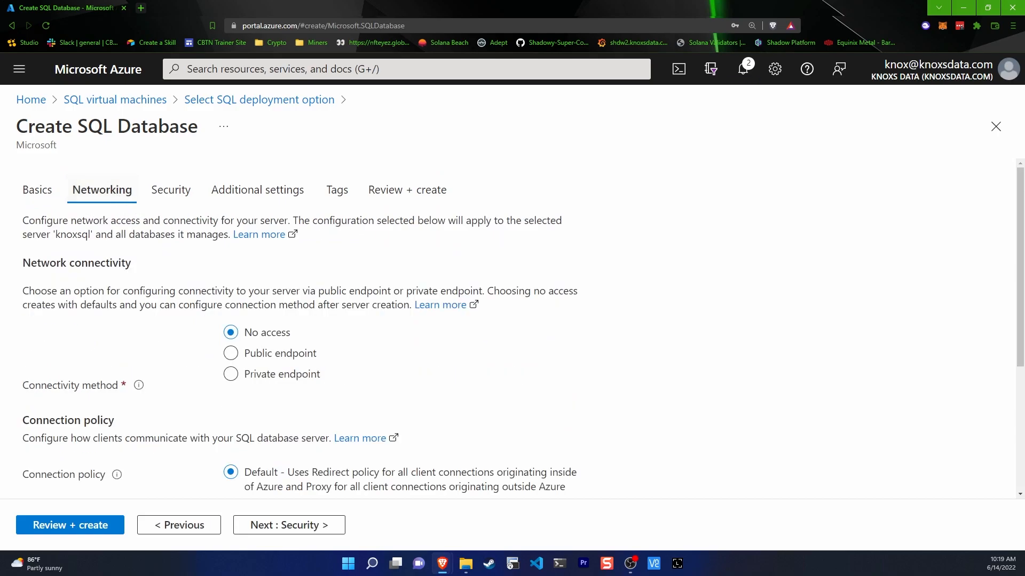
scroll(347, 265, "down", 1)
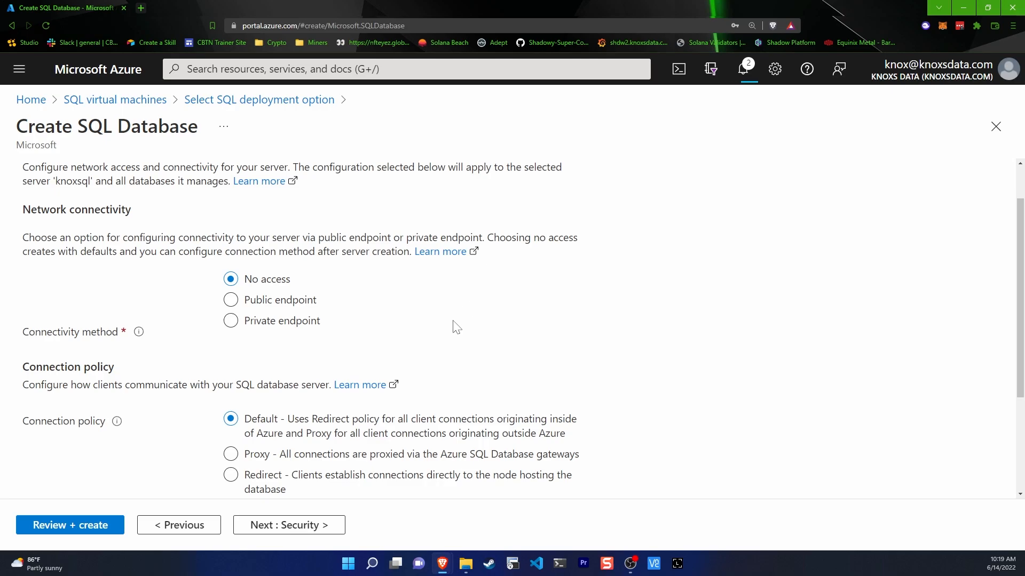
scroll(452, 322, "up", 1)
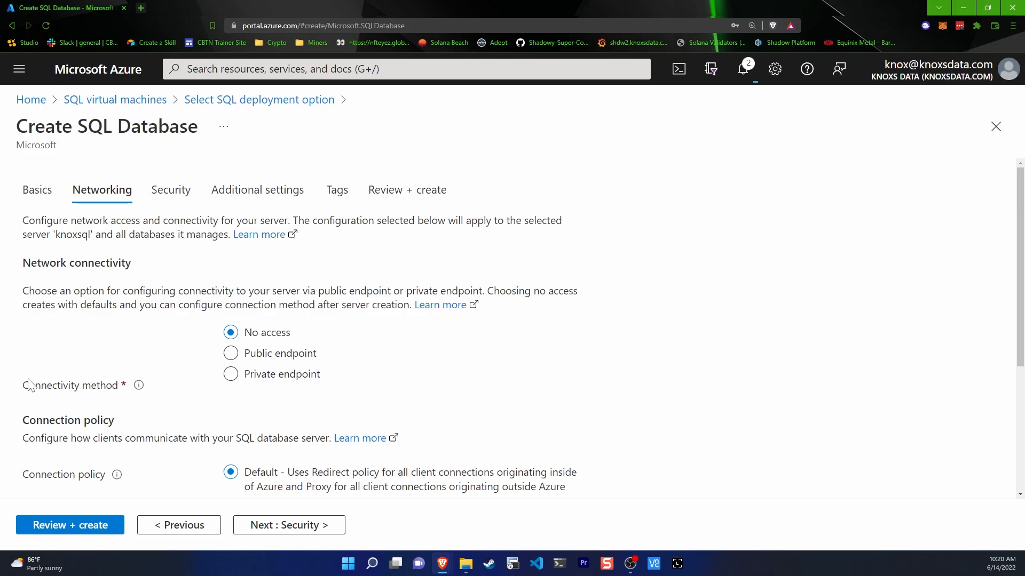
left_click_drag(29, 386, 122, 396)
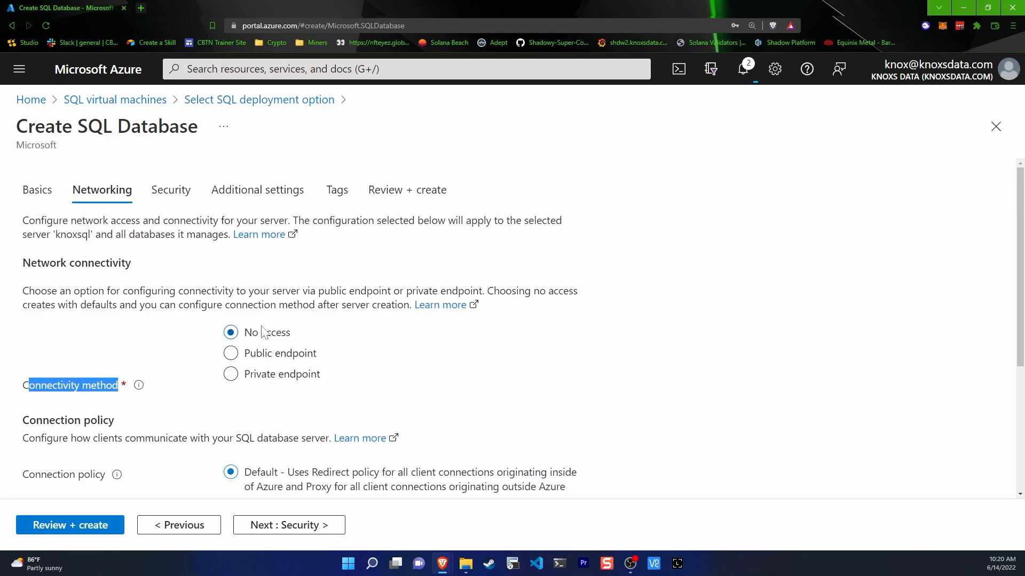
left_click(170, 343)
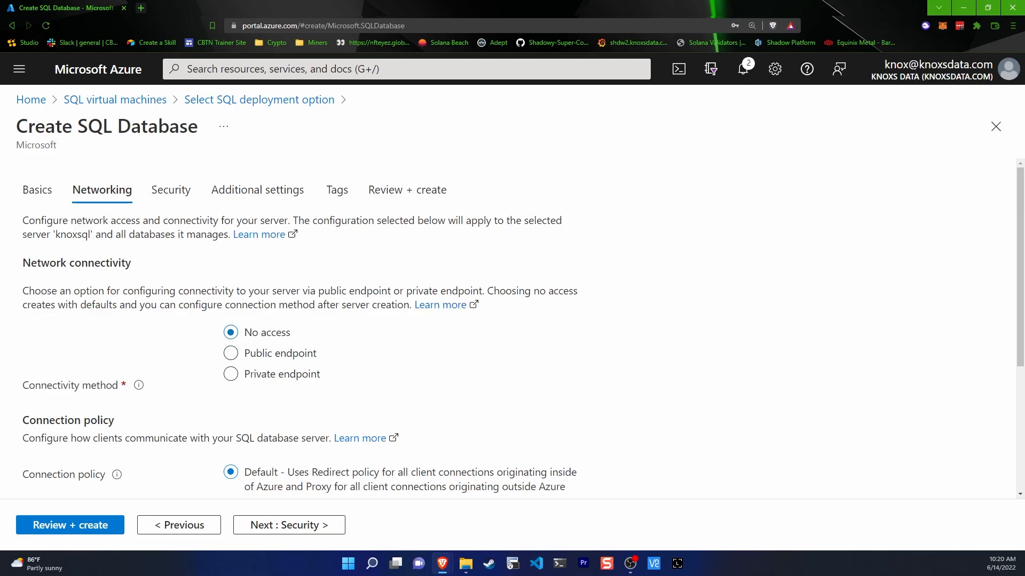
left_click_drag(51, 304, 131, 305)
left_click(301, 315)
scroll(350, 302, "down", 2)
scroll(346, 303, "down", 1)
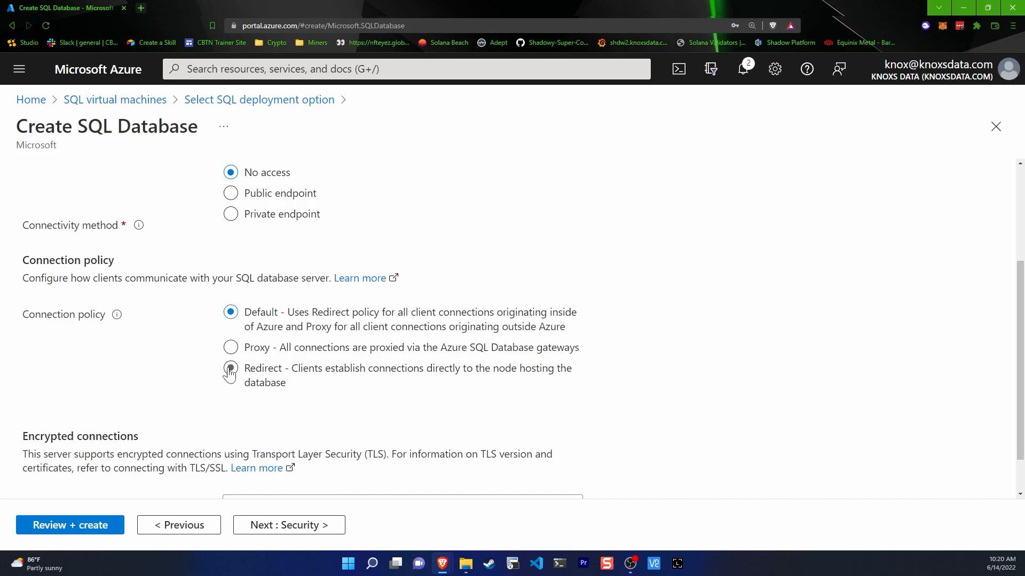
left_click_drag(130, 278, 325, 278)
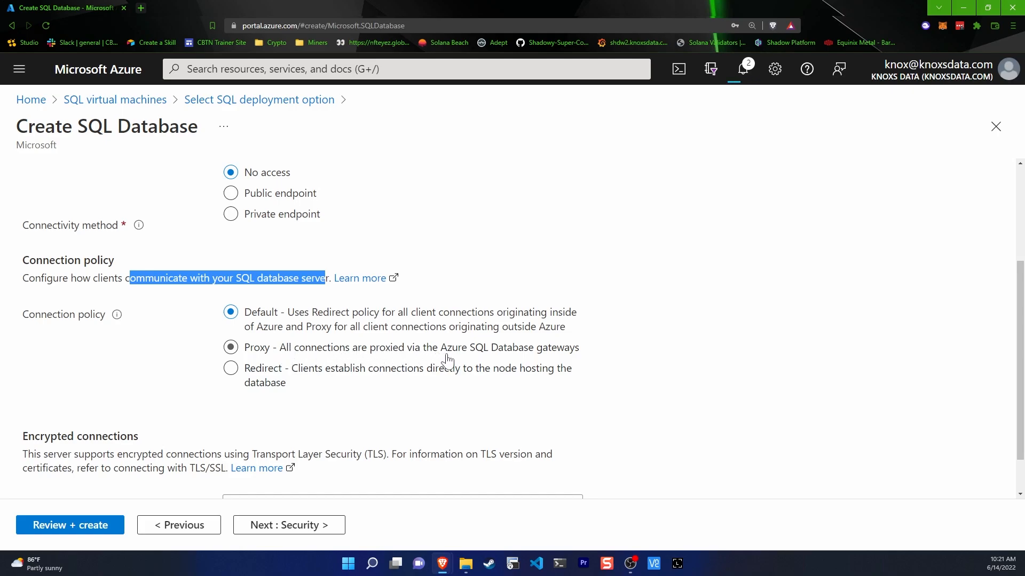
scroll(592, 368, "up", 3)
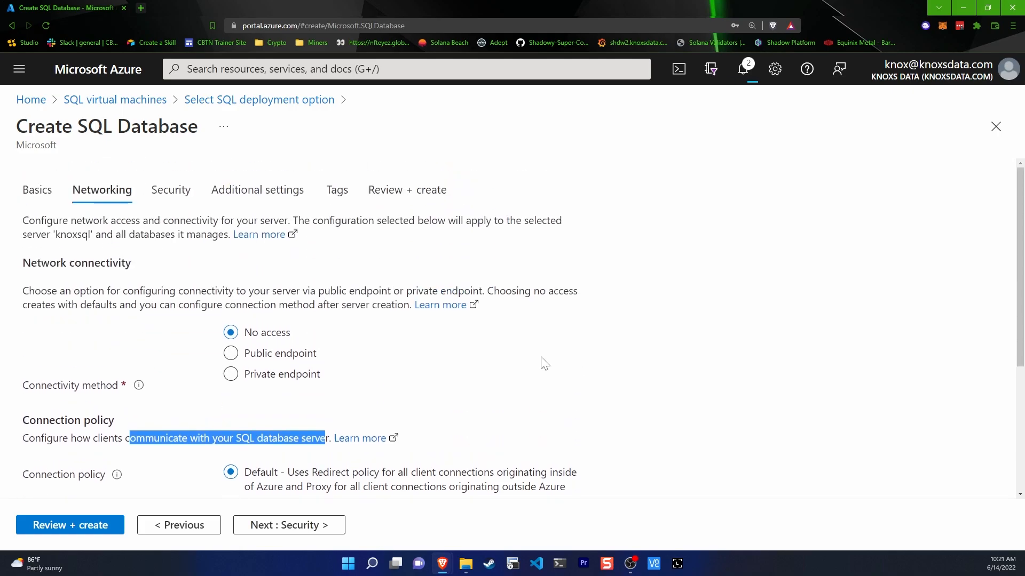
Step: Check which minimum TLS versions are offered for the server's encrypted connections
scroll(375, 340, "down", 4)
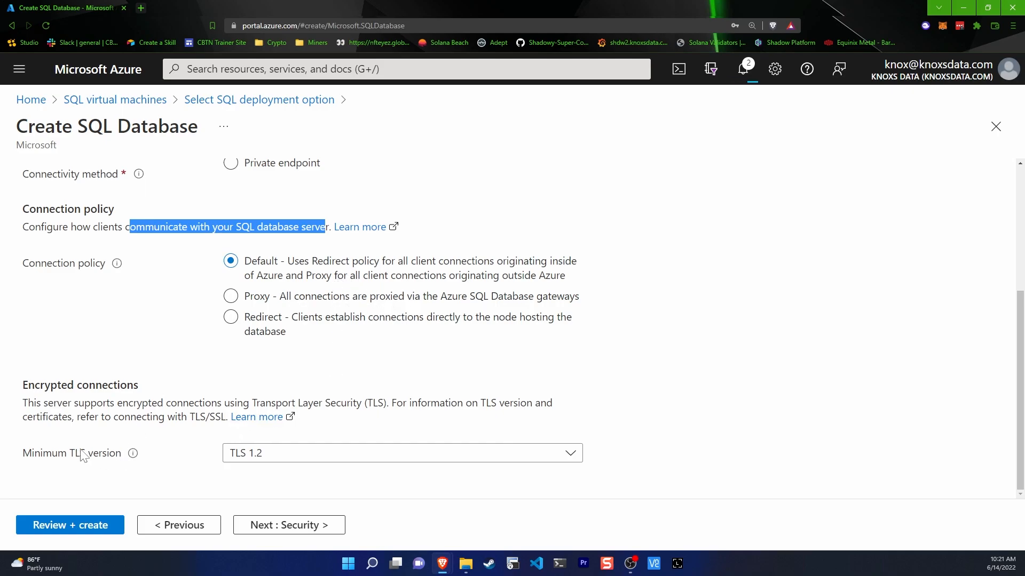
left_click(283, 460)
left_click(297, 459)
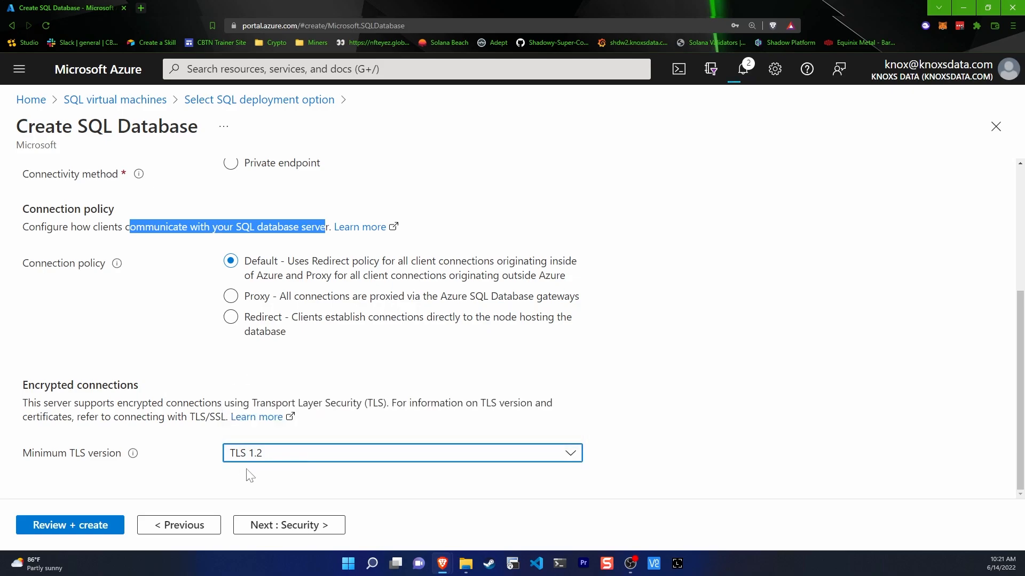
left_click(279, 460)
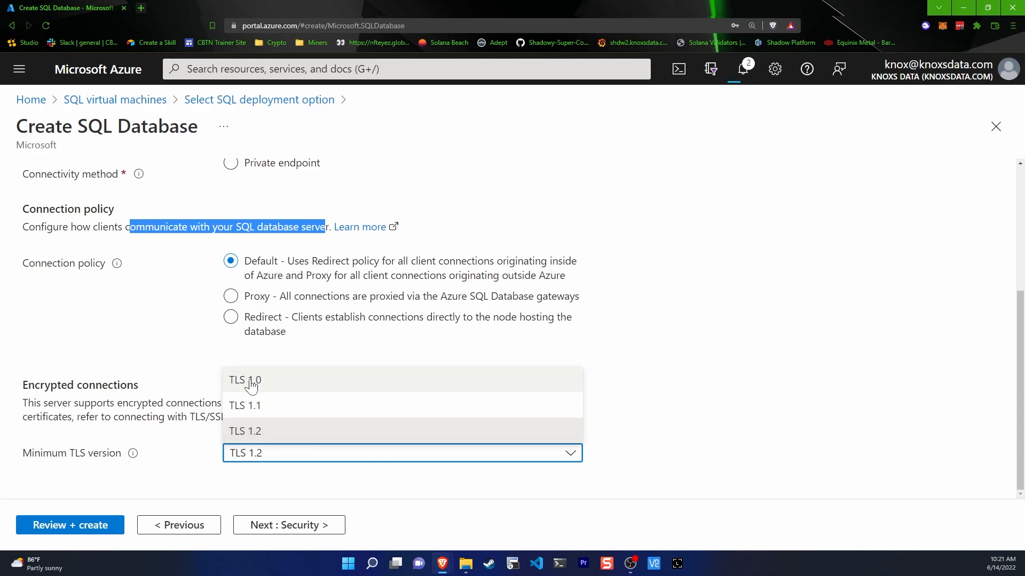
left_click(185, 455)
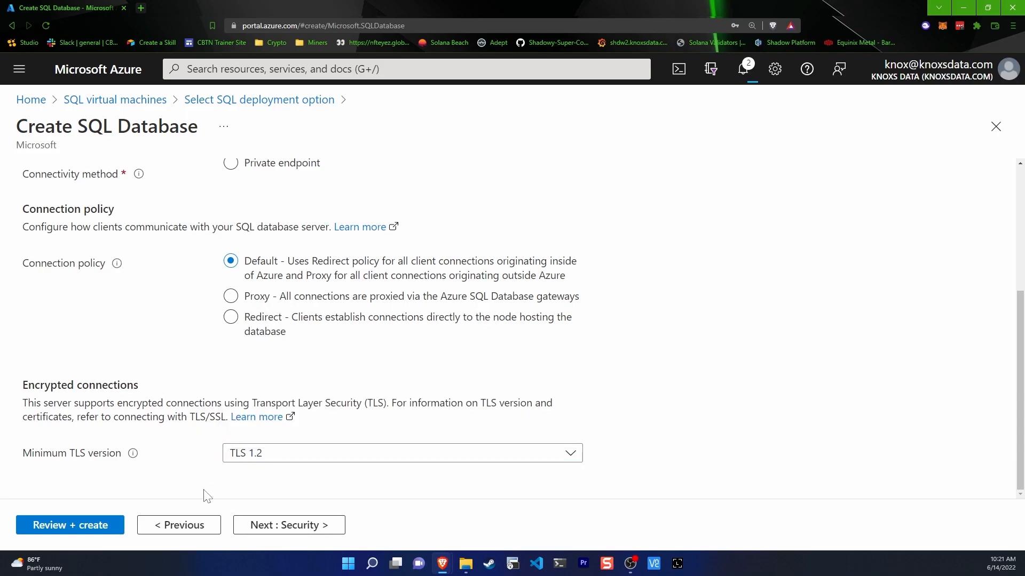
scroll(183, 459, "up", 4)
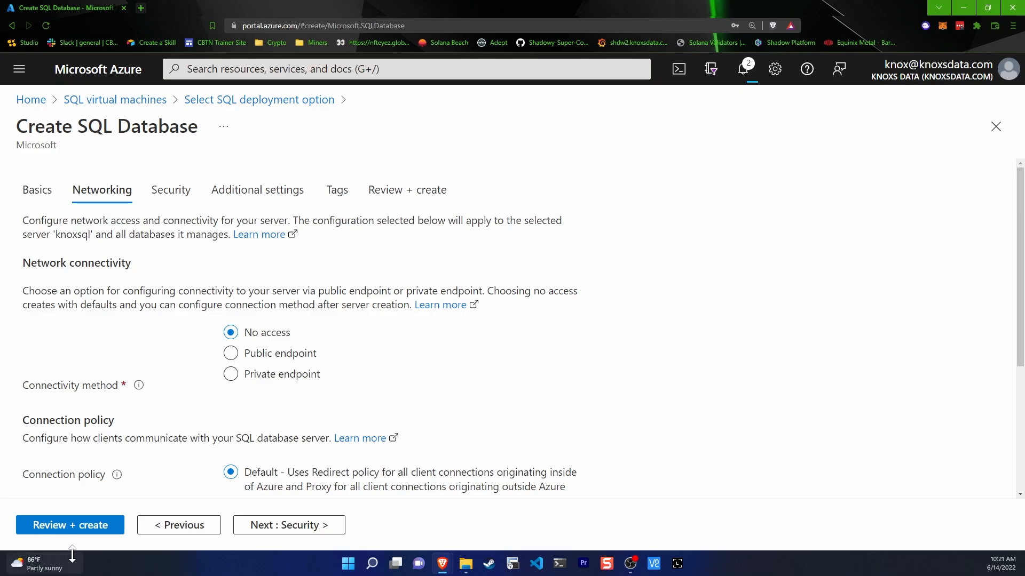
Step: Review and create the SQL database, and open the deployed resource
left_click(85, 529)
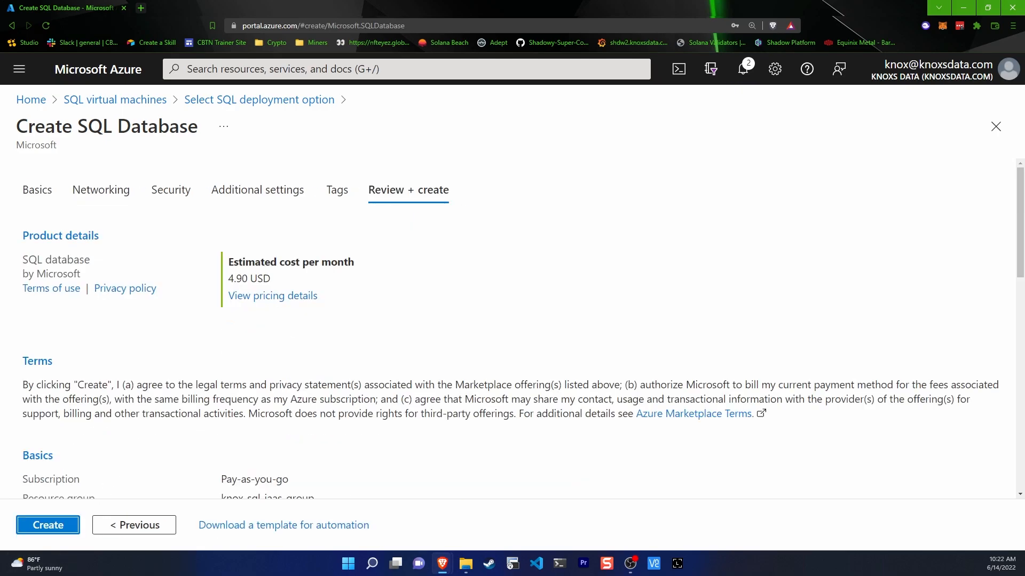
left_click(54, 527)
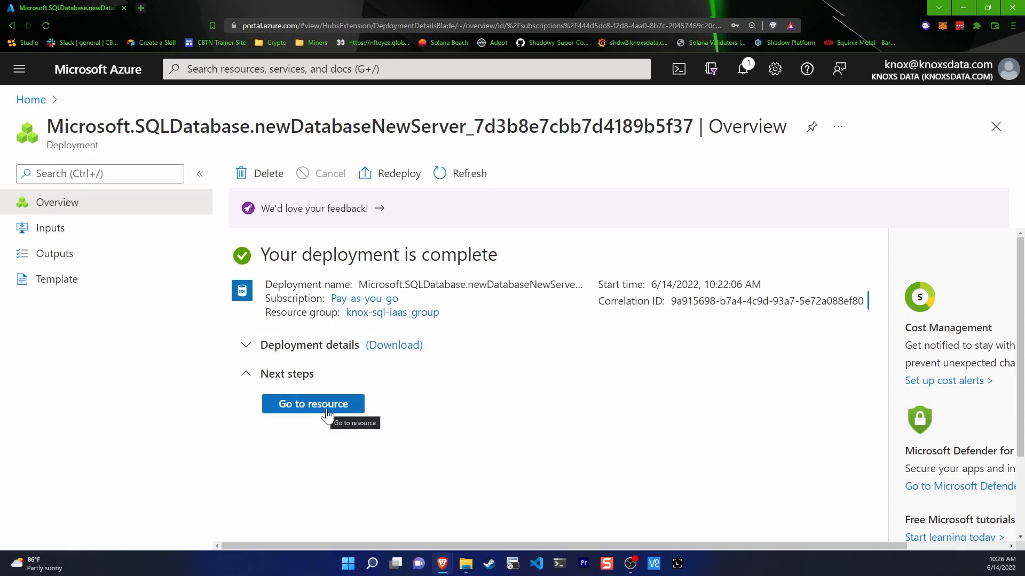
left_click(327, 411)
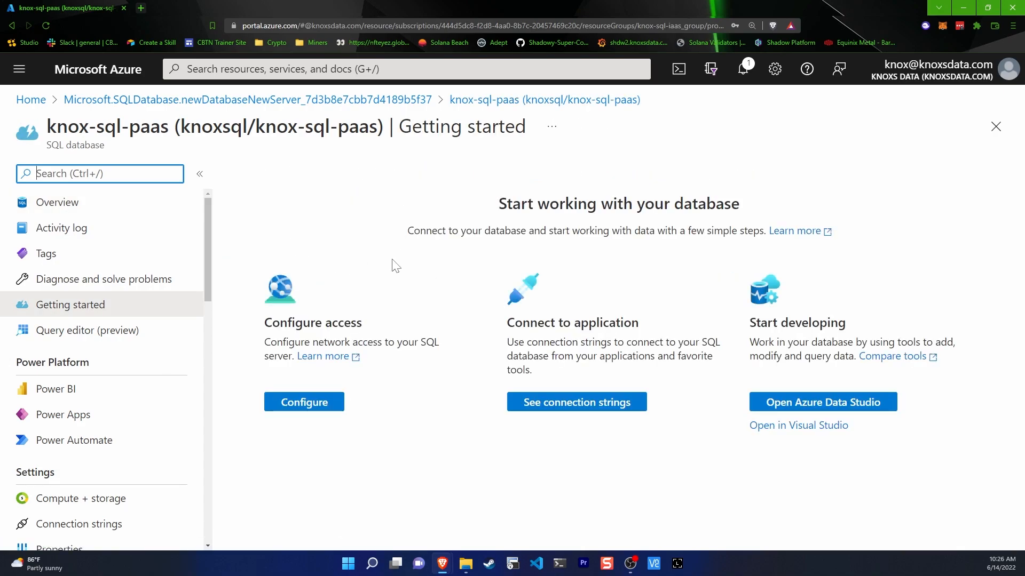
Step: Open the network access configuration for the database's server and look over its public access and firewall rule settings
left_click_drag(506, 204, 716, 204)
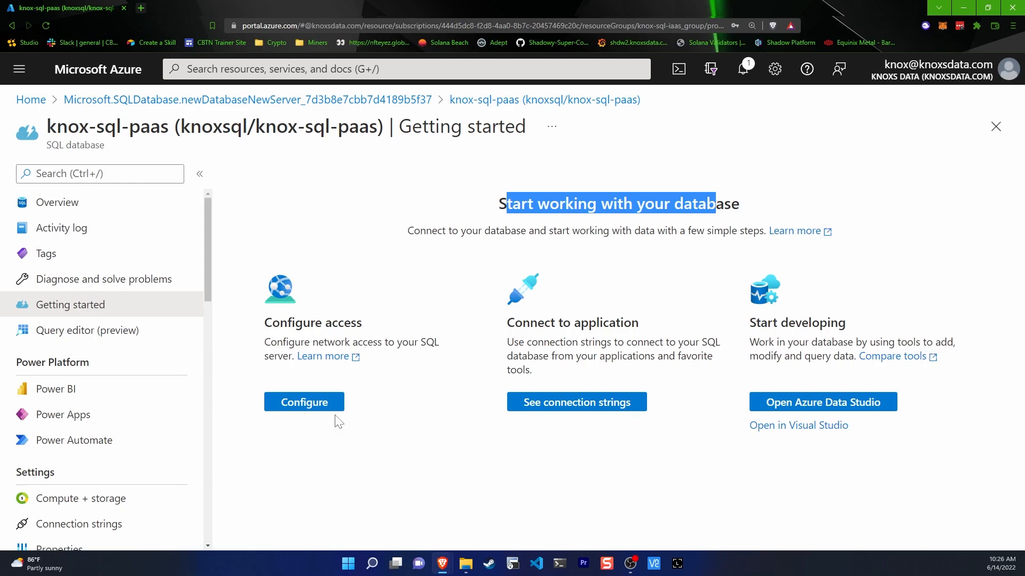
left_click(304, 401)
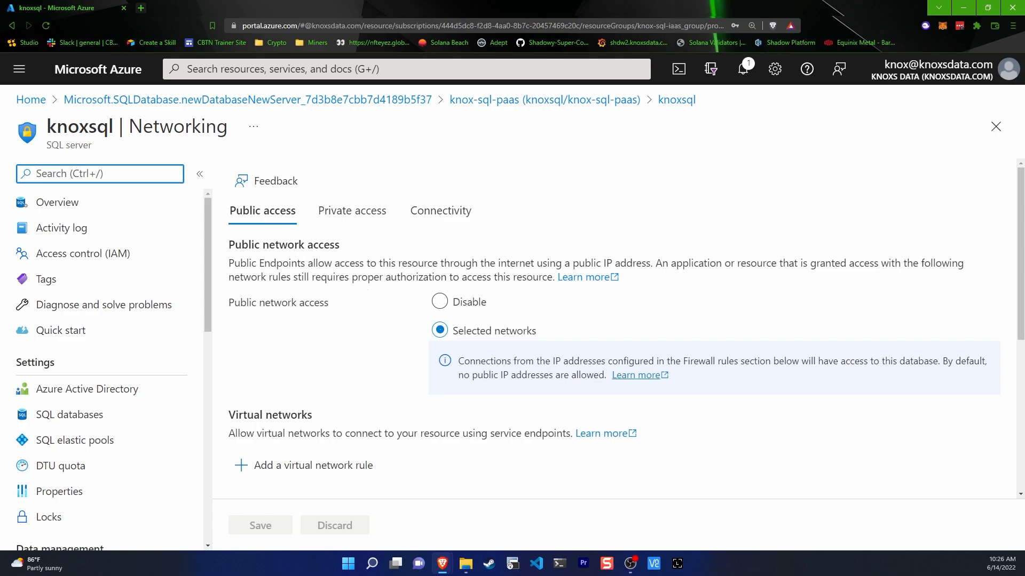
scroll(377, 350, "down", 5)
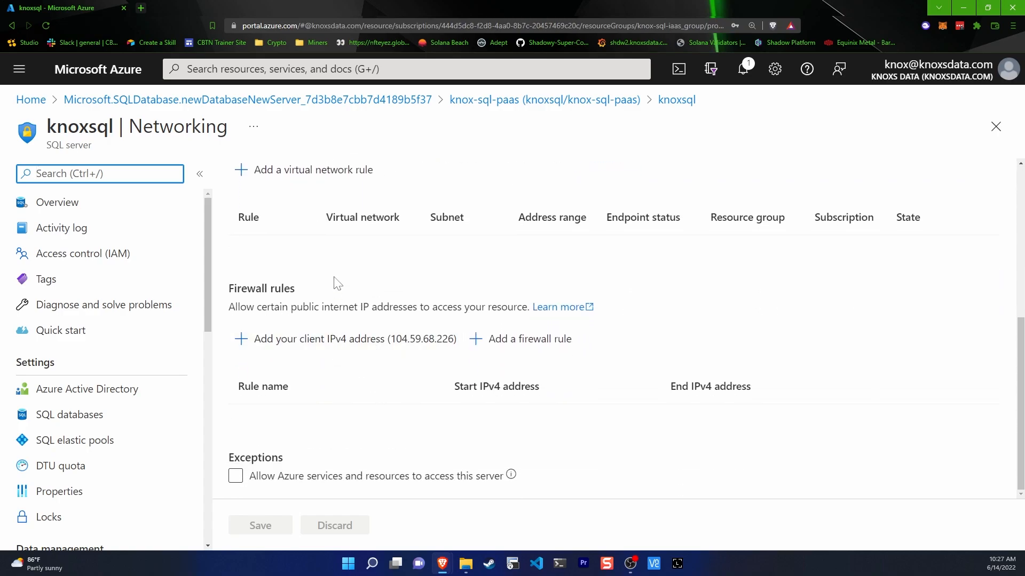
scroll(332, 289, "up", 5)
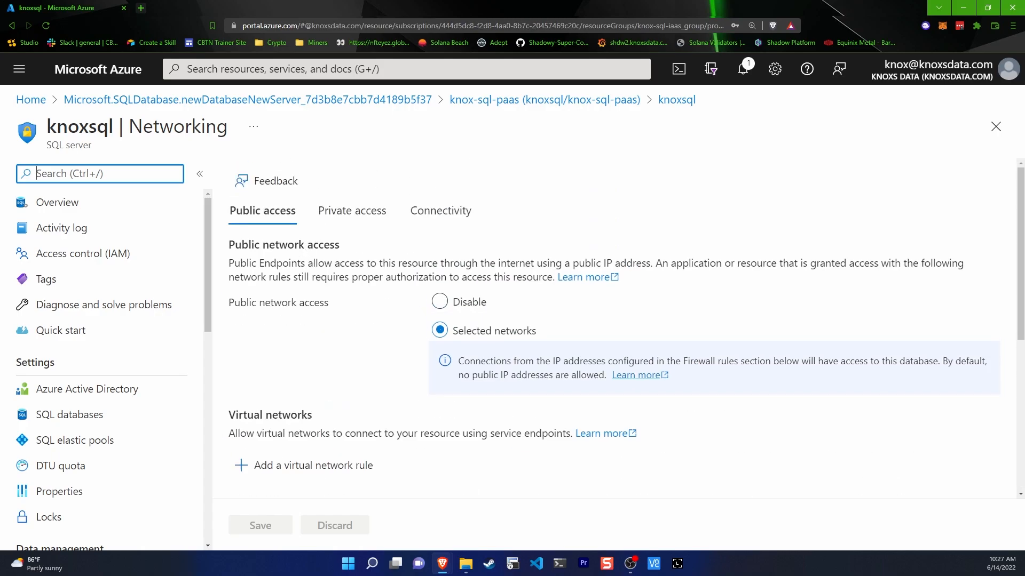
Step: Add a firewall rule for the current client IPv4 address to the knoxsql server and save the networking settings
left_click_drag(259, 303, 317, 303)
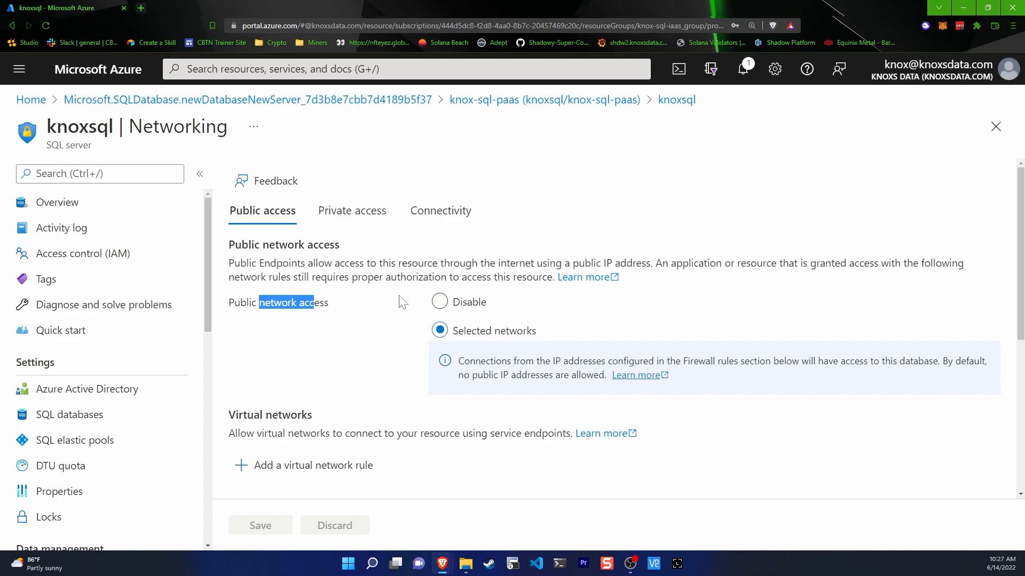
scroll(299, 261, "down", 3)
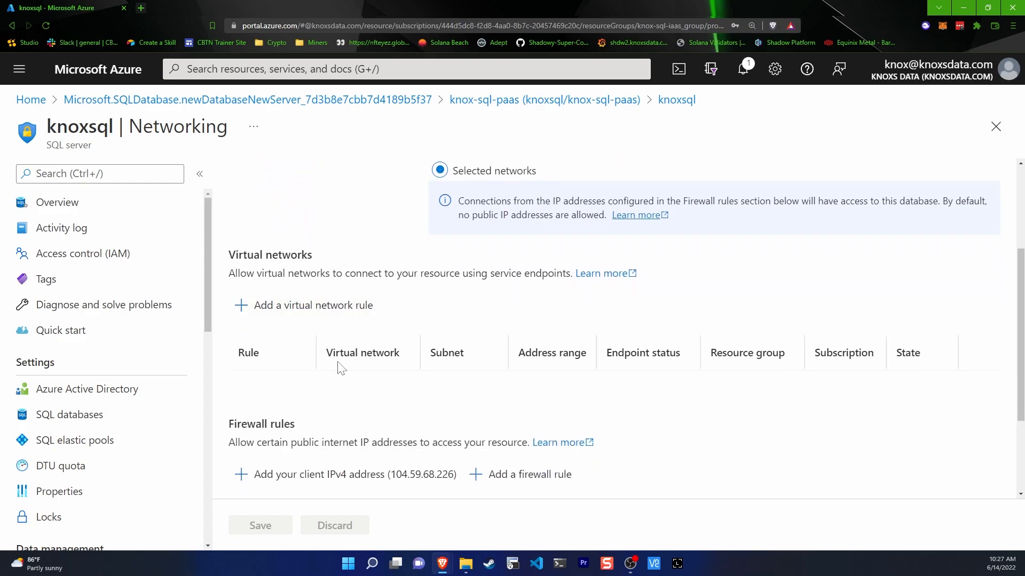
left_click_drag(475, 273, 562, 273)
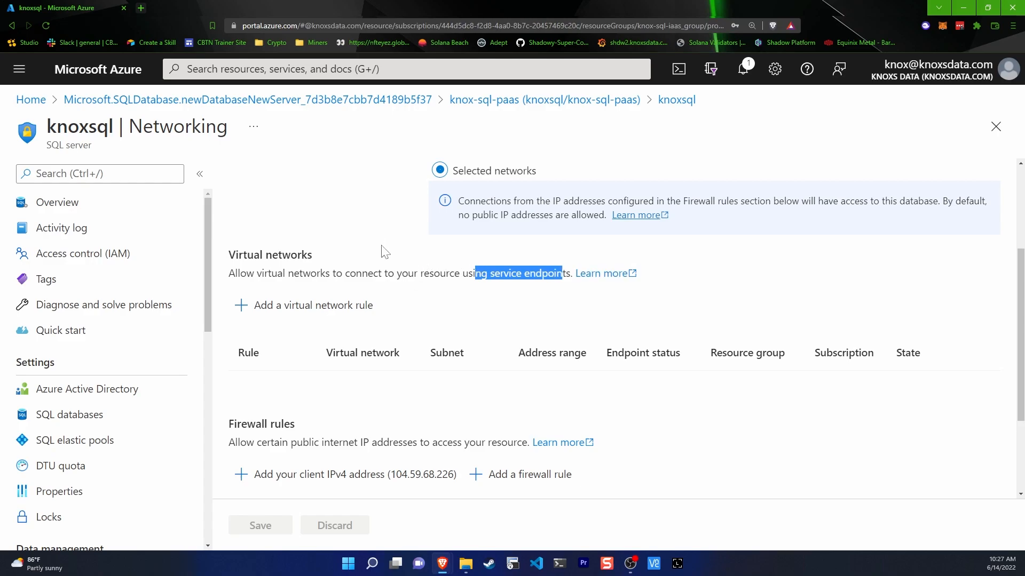
scroll(374, 256, "down", 3)
mouse_move(228, 307)
left_mouse_down()
mouse_move(502, 308)
mouse_move(228, 308)
left_mouse_up()
left_click(502, 309)
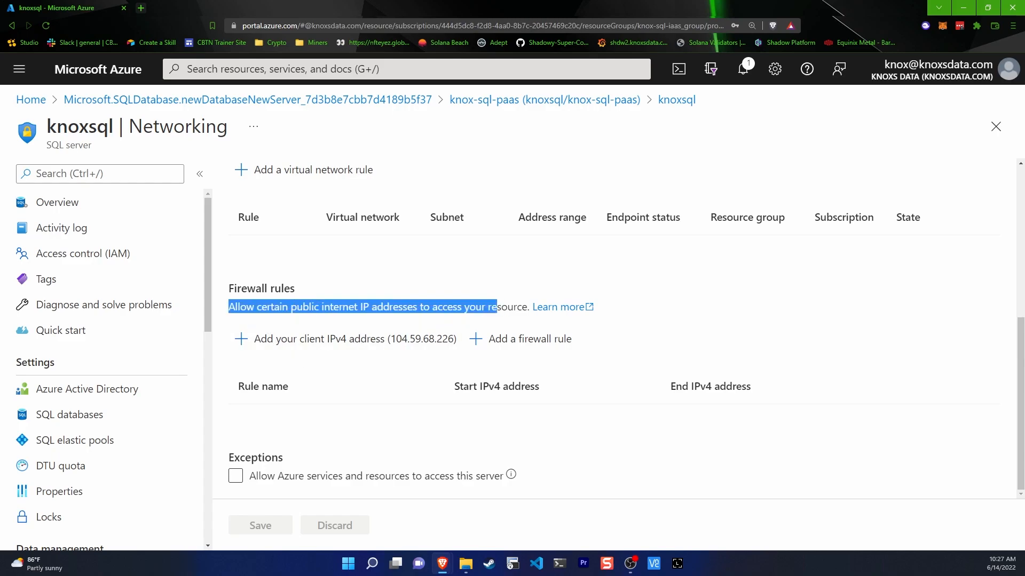
left_click(328, 302)
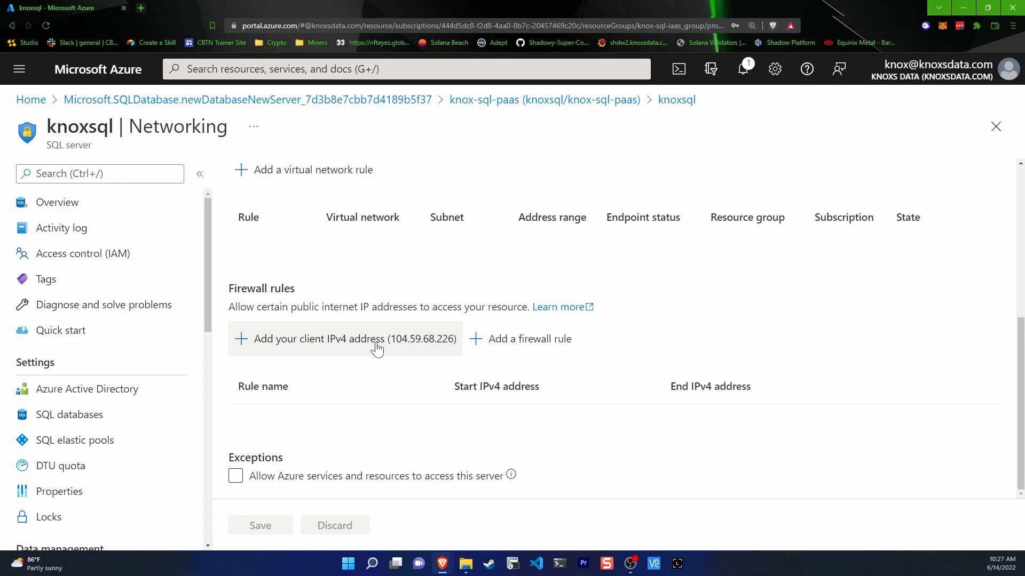
left_click(265, 348)
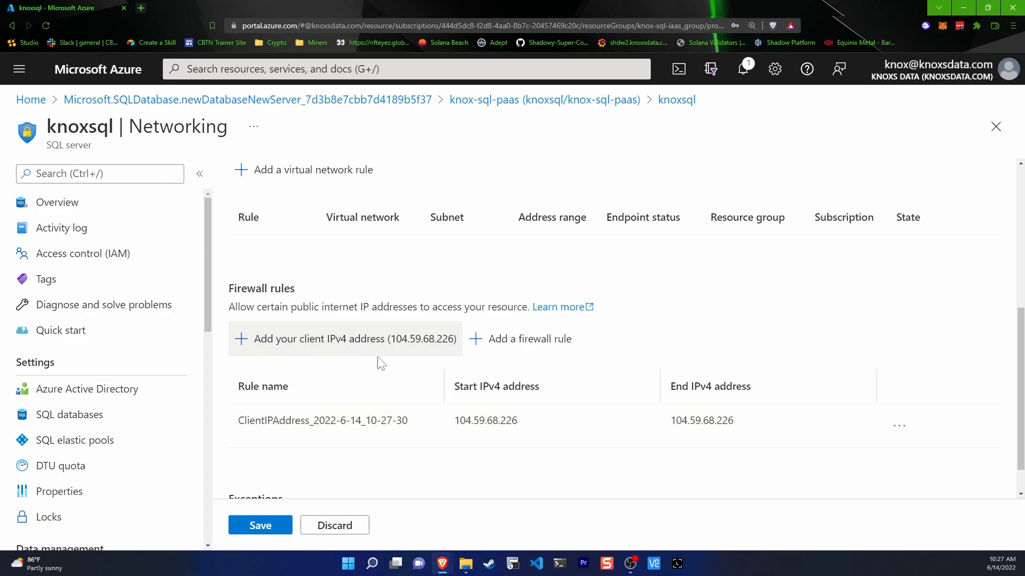
left_click(260, 527)
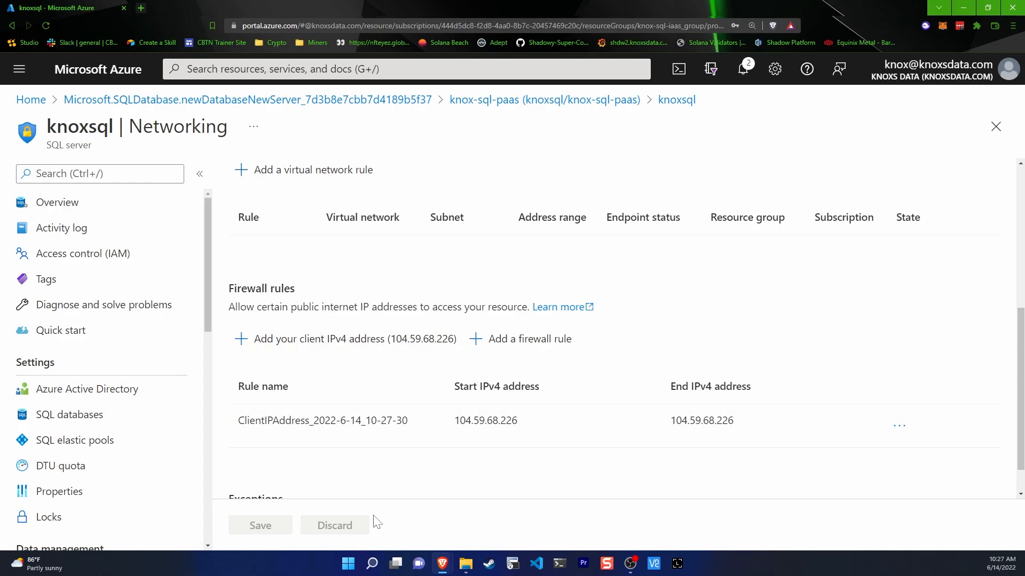
Step: Review the server's public access settings and firewall rules, and view the custom firewall rule form without adding a rule
scroll(387, 494, "up", 2)
scroll(380, 386, "up", 3)
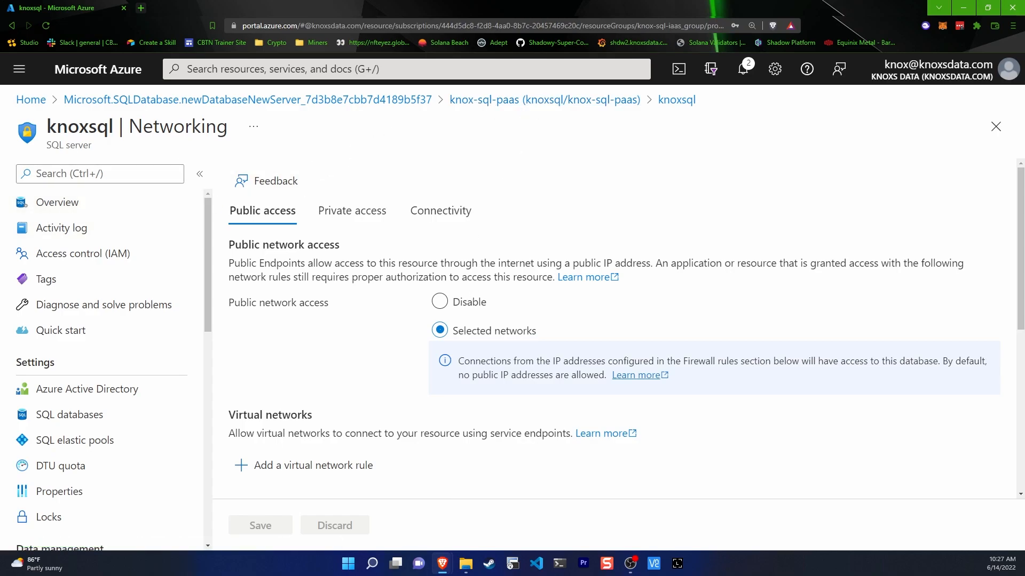
scroll(352, 480, "down", 5)
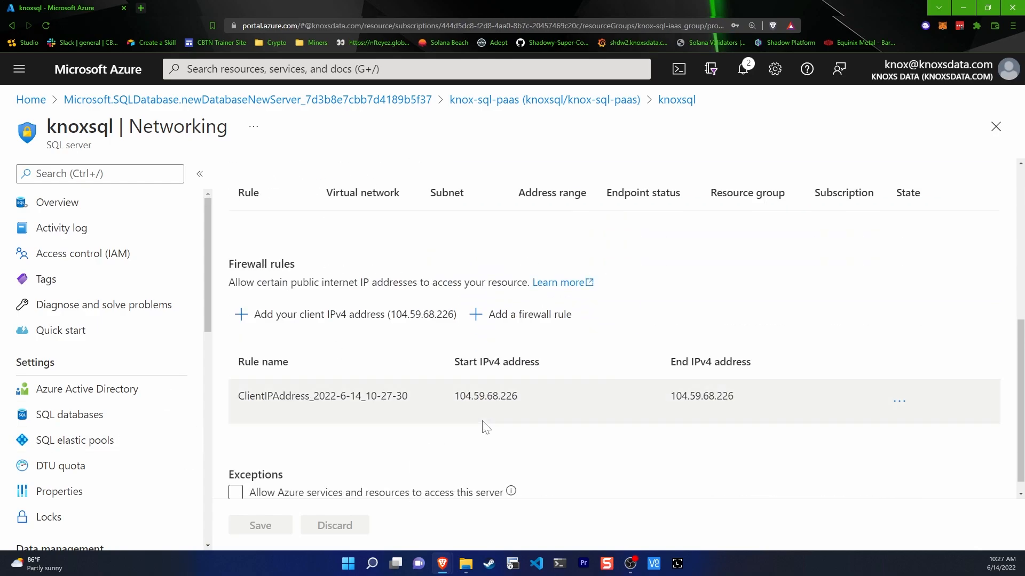
scroll(431, 403, "up", 5)
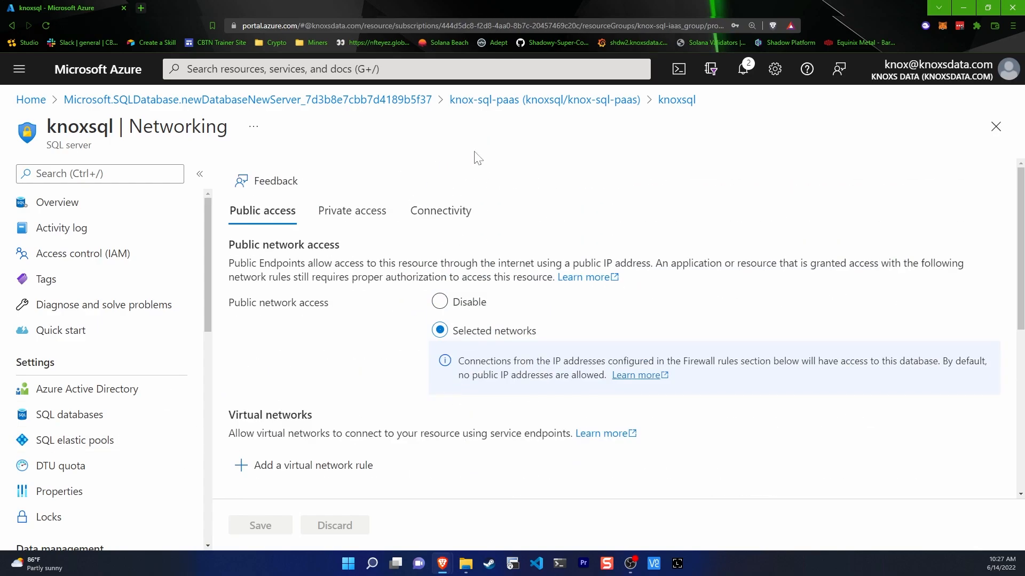
scroll(422, 320, "down", 5)
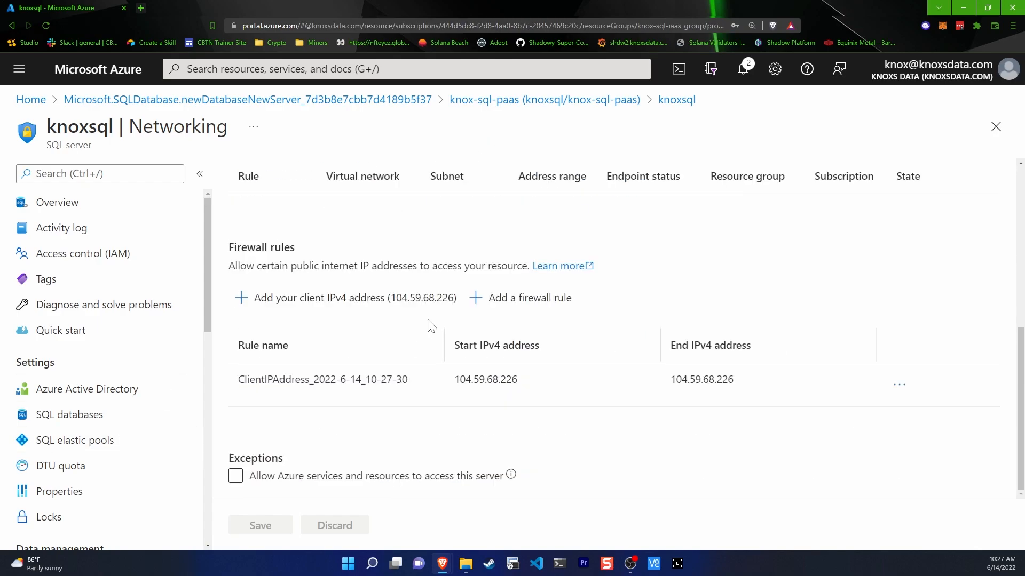
left_click(512, 310)
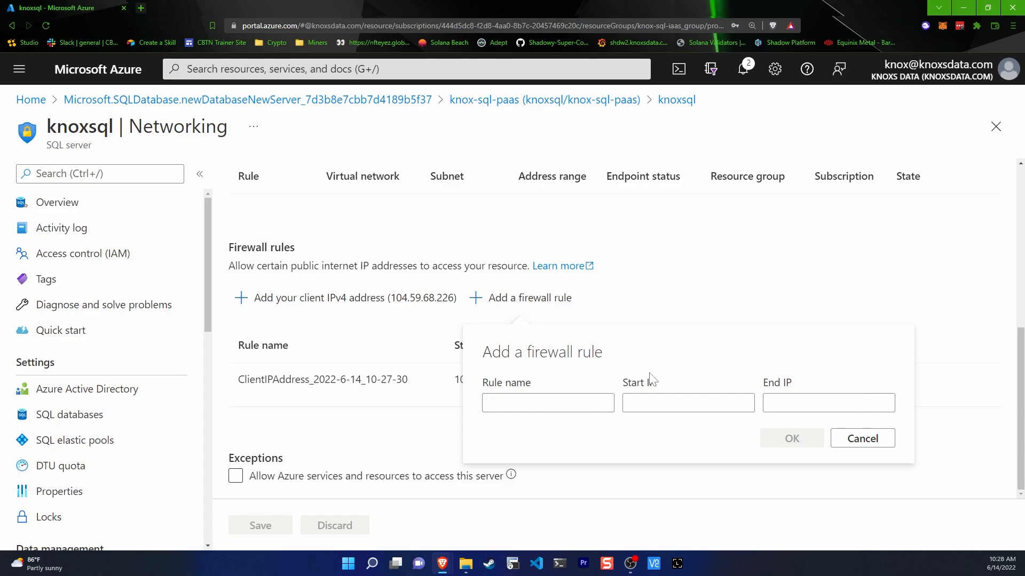
left_click(853, 444)
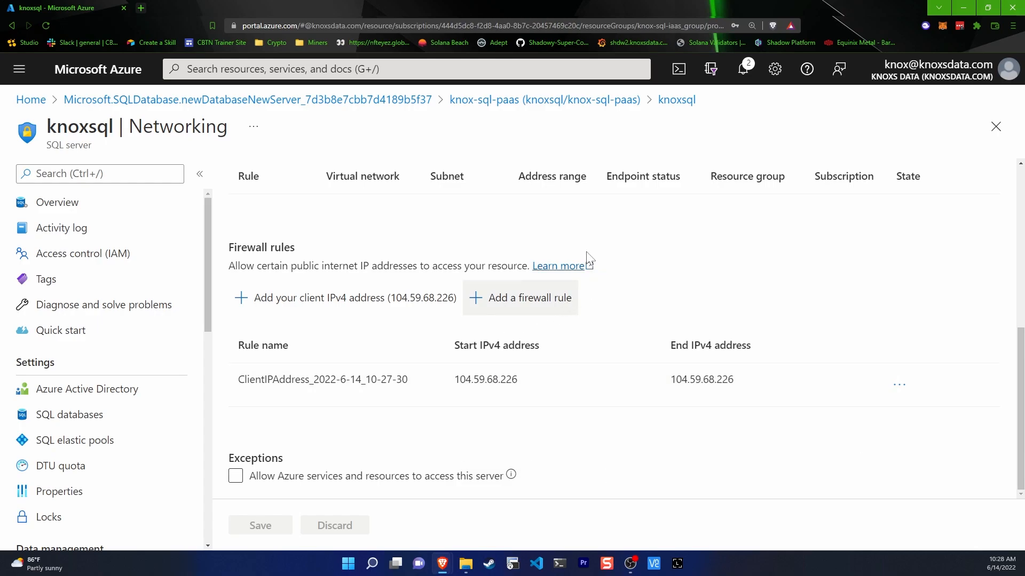
Step: Return to the knox-sql-paas getting started page and read its application connection and development options
left_click(559, 102)
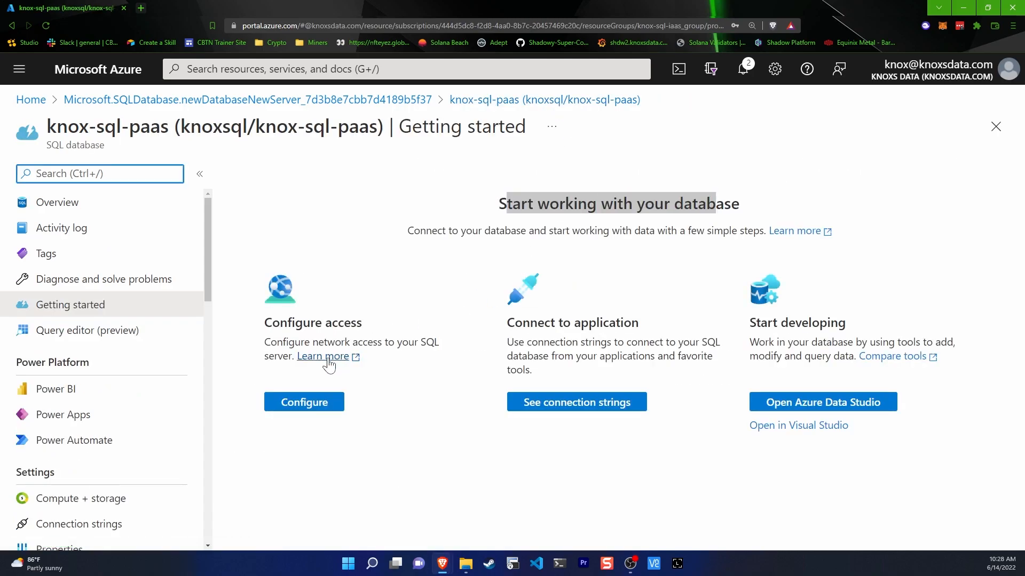
left_click_drag(518, 343, 689, 342)
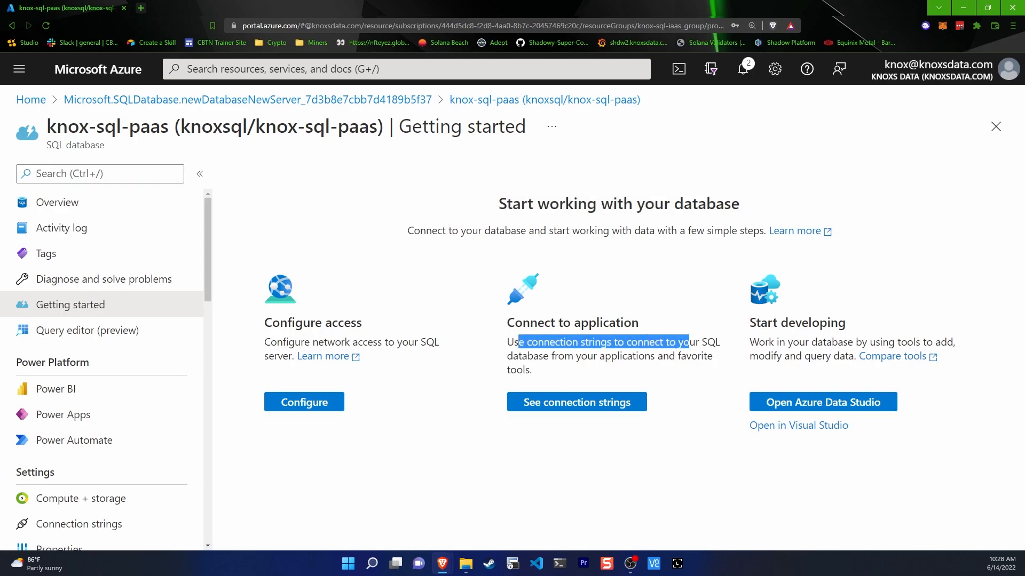
left_click(509, 328)
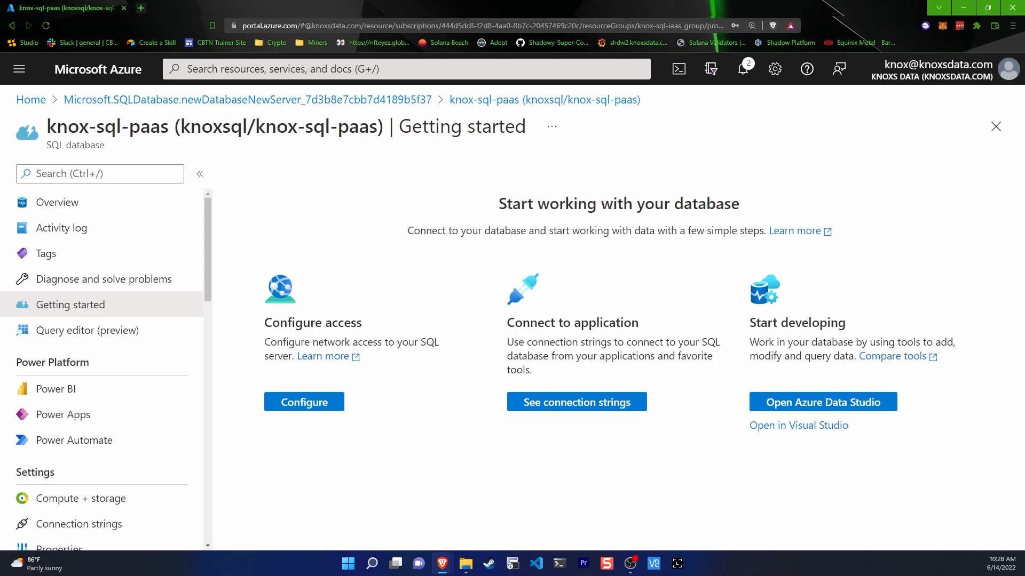
left_click_drag(555, 342, 638, 356)
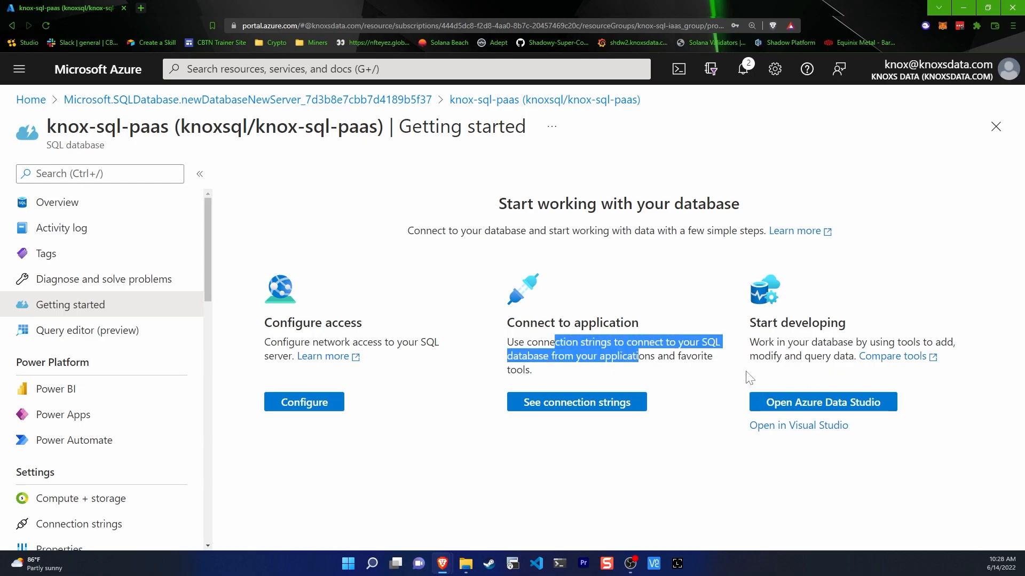
left_click_drag(749, 347, 768, 344)
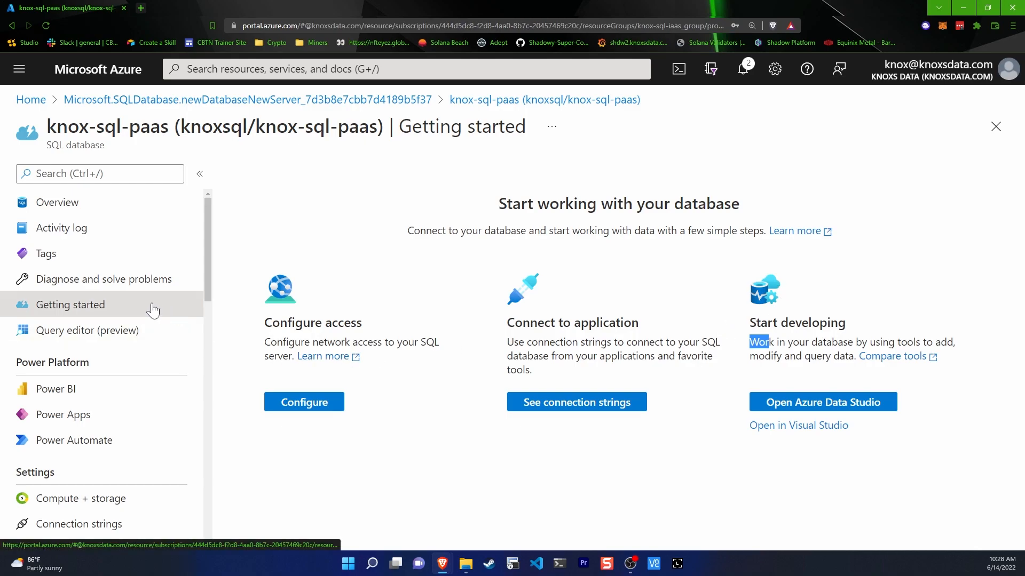
scroll(121, 299, "down", 2)
scroll(122, 299, "up", 2)
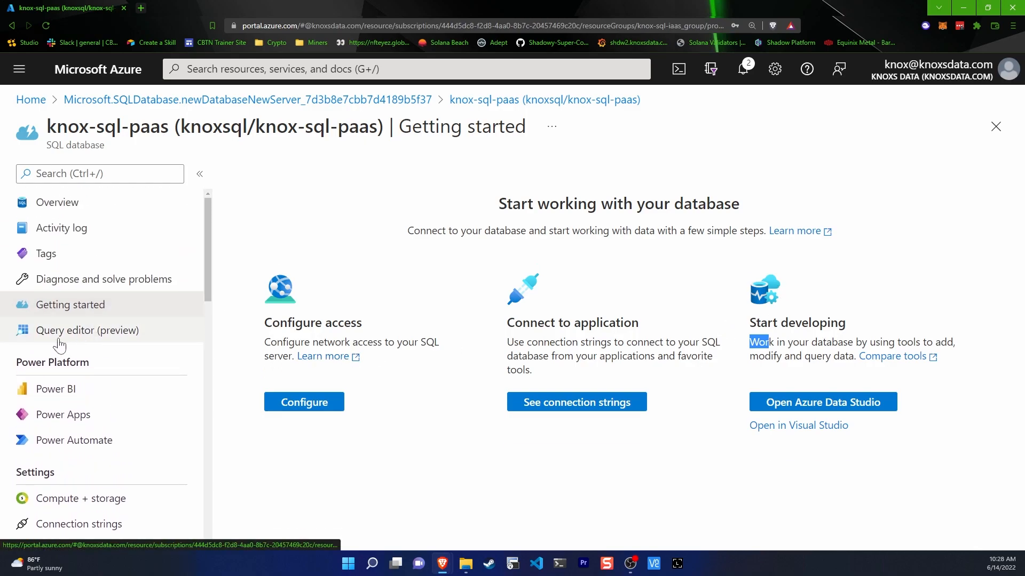
Step: Open the database's query editor and sign in through Active Directory authentication with the account already logged in
left_click(155, 338)
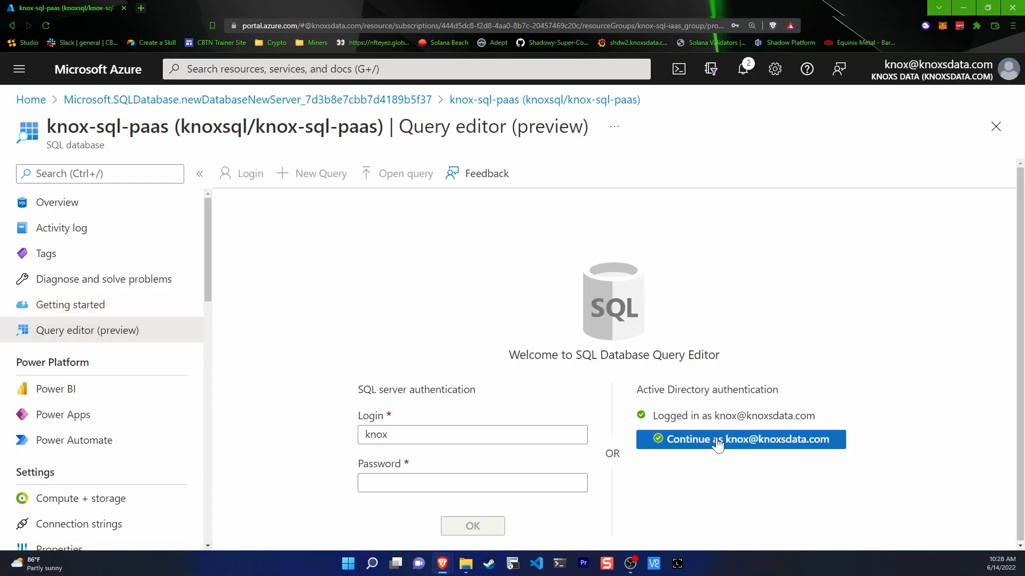
left_click_drag(652, 416, 828, 415)
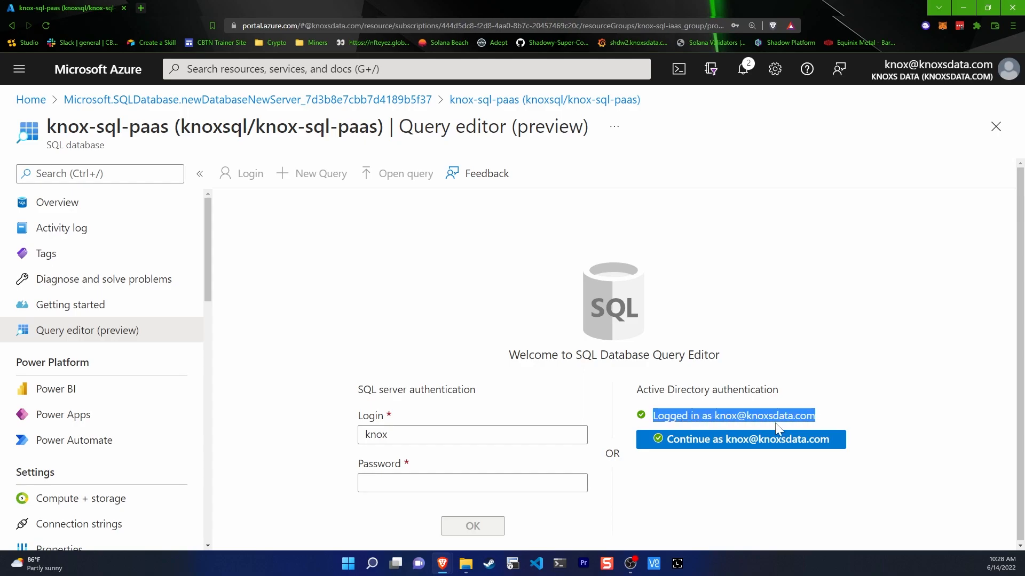
left_click(732, 447)
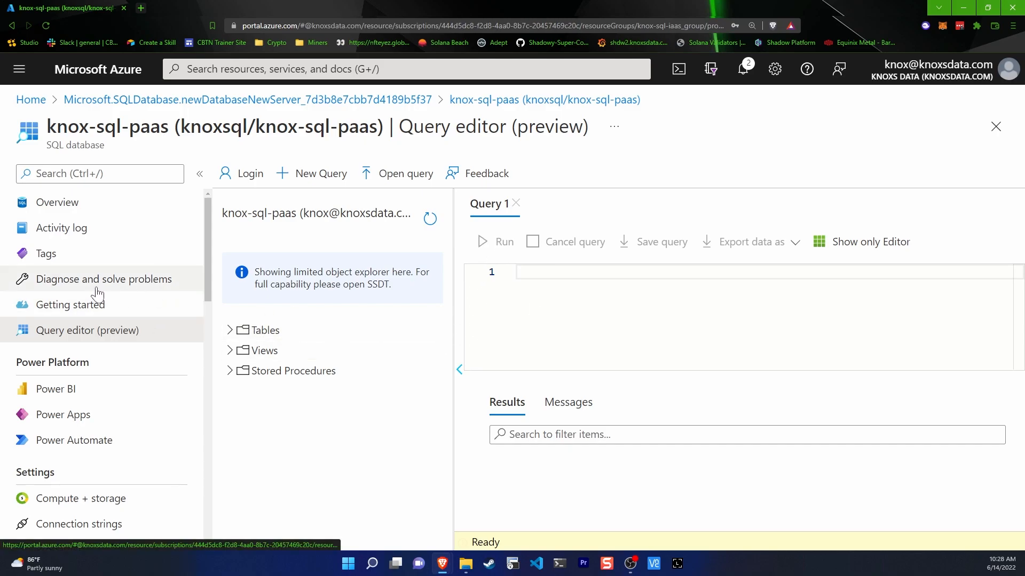
Step: Go to the overview of the knox-sql-paas database and copy its server name
scroll(107, 342, "down", 2)
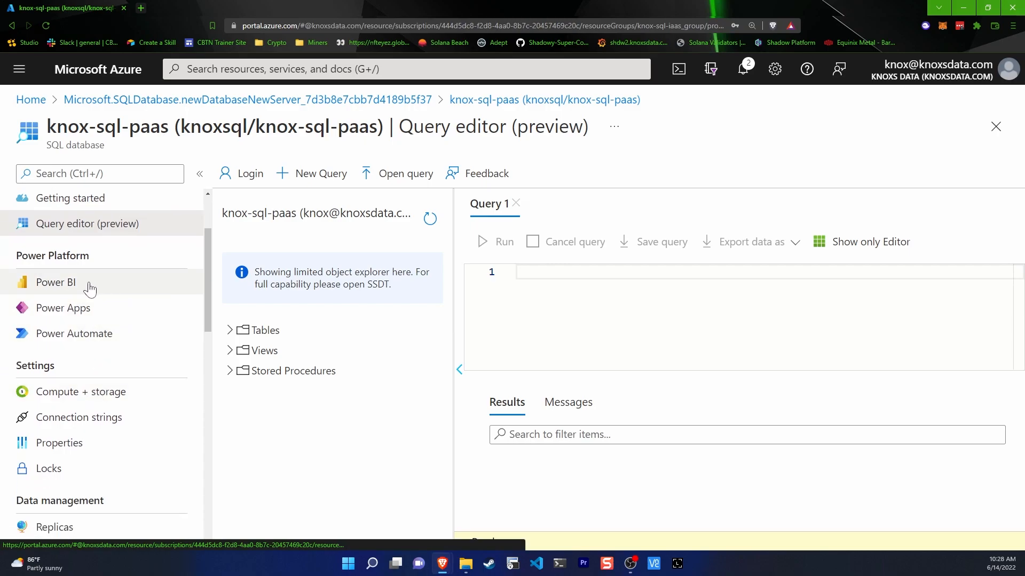
scroll(107, 310, "down", 1)
scroll(123, 299, "up", 1)
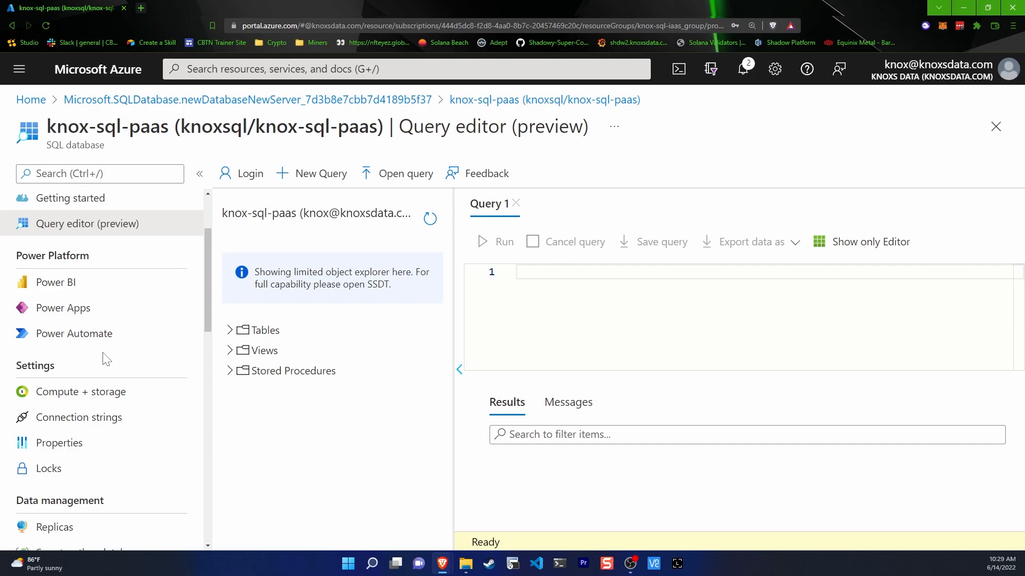
scroll(105, 359, "down", 1)
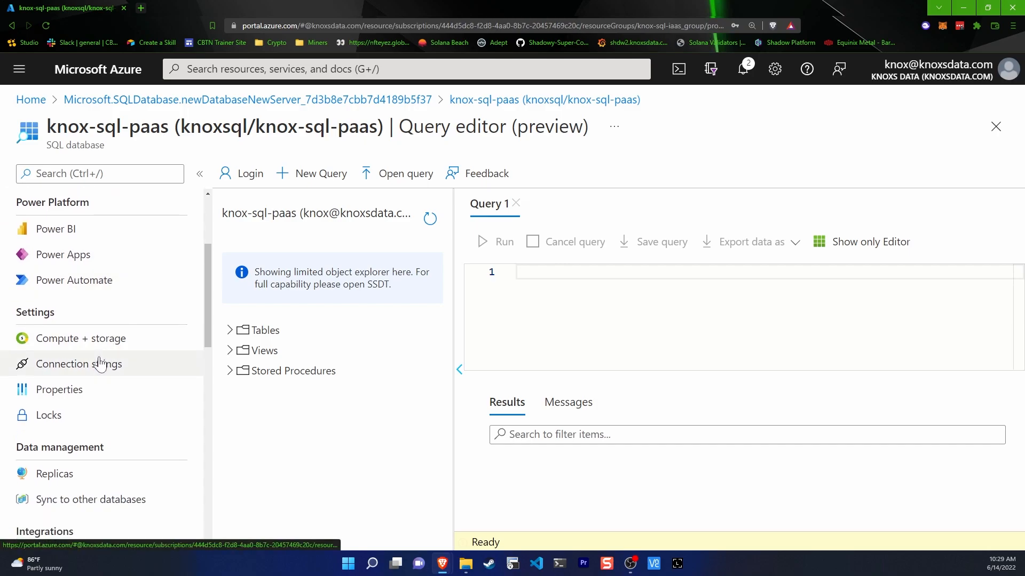
scroll(98, 361, "up", 3)
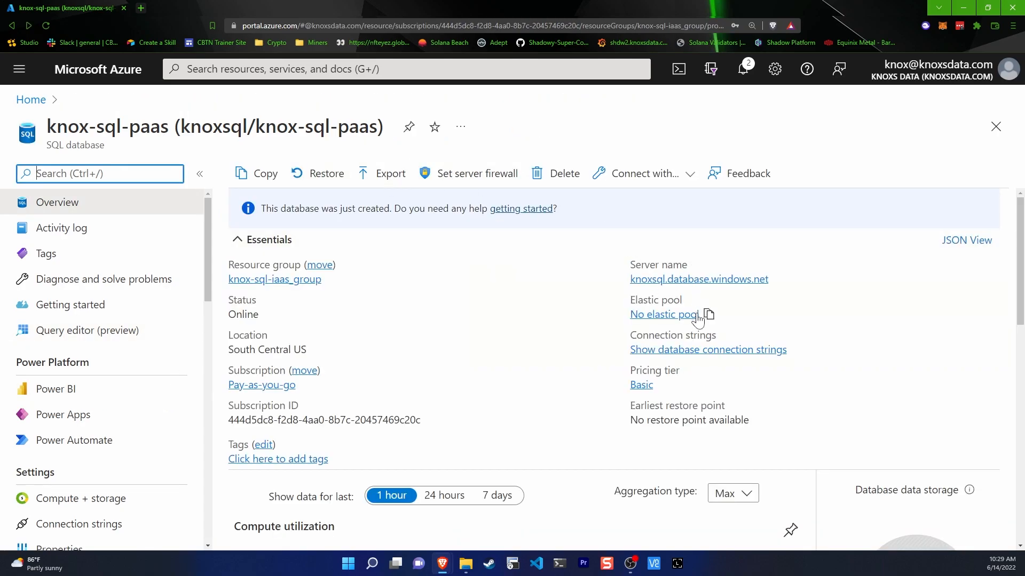
left_click_drag(632, 264, 652, 267)
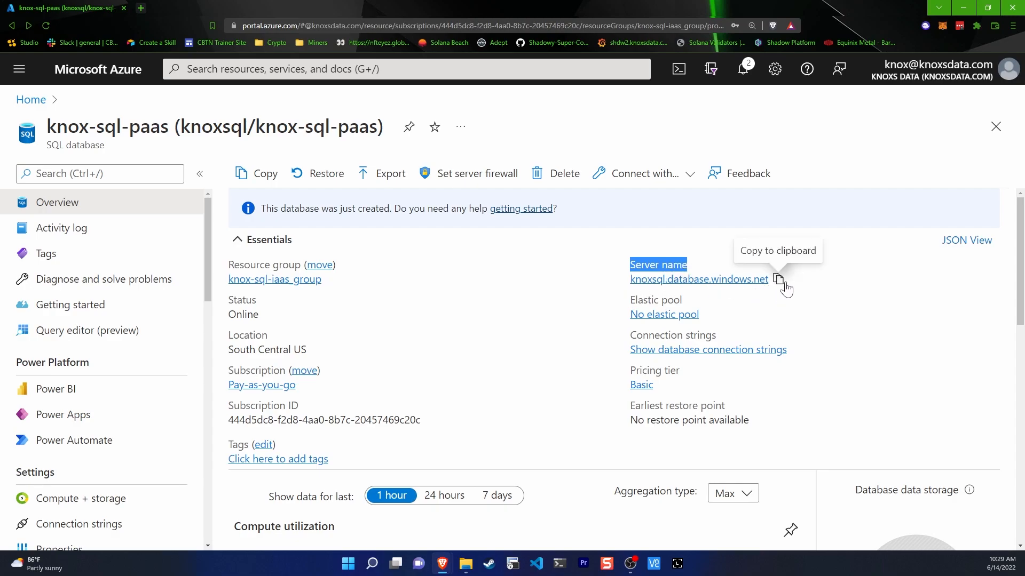
left_click(779, 279)
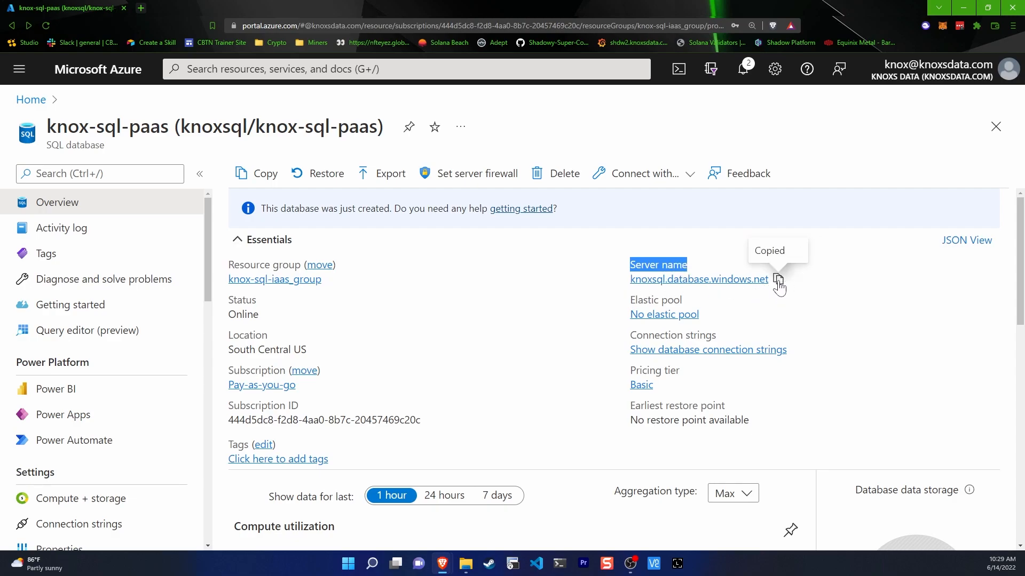
Step: Launch Microsoft SQL Server Management Studio 18 and set the connection's server name to knoxsql.database.windows.net
left_click(348, 564)
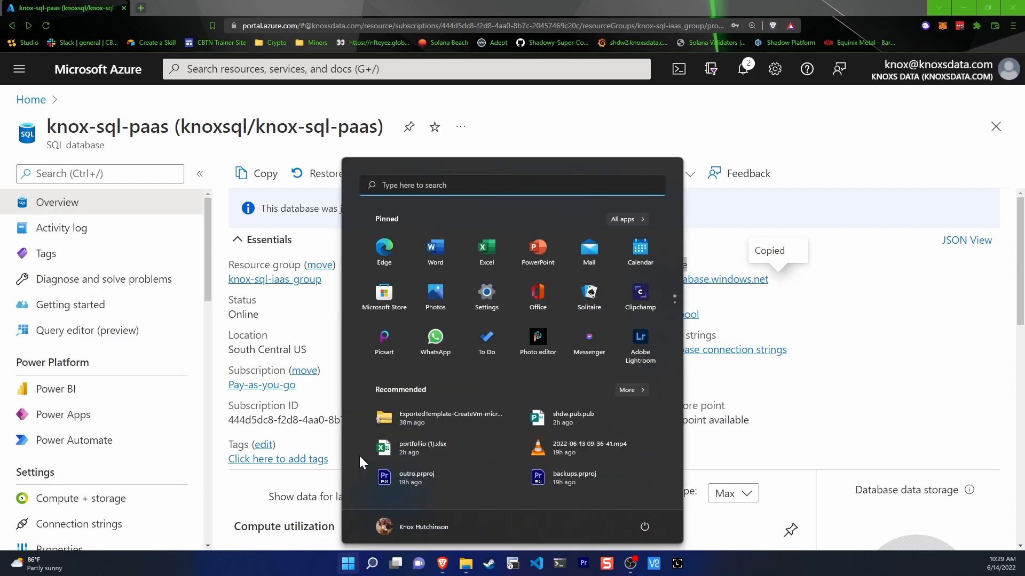
type("sql")
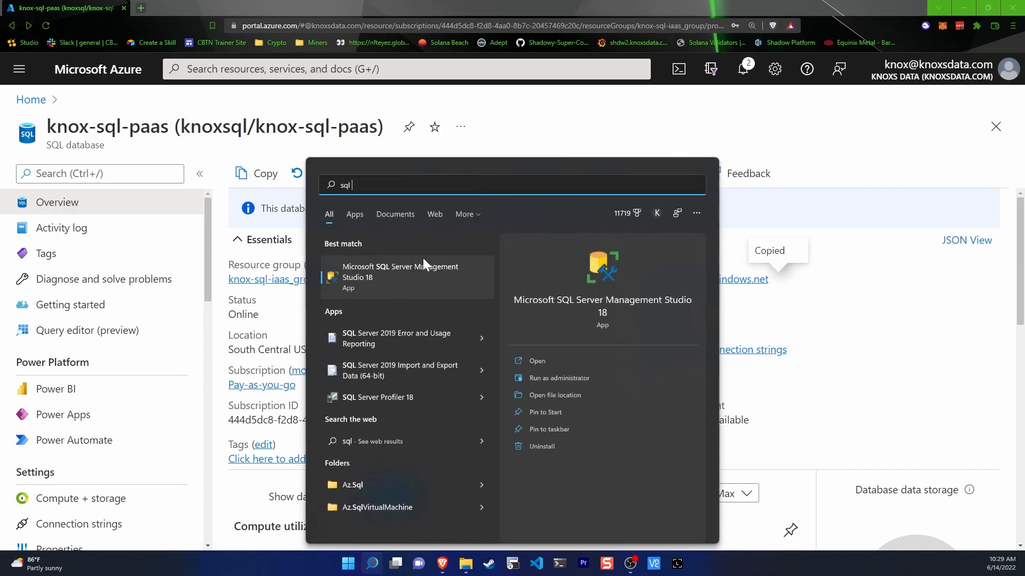
left_click(404, 271)
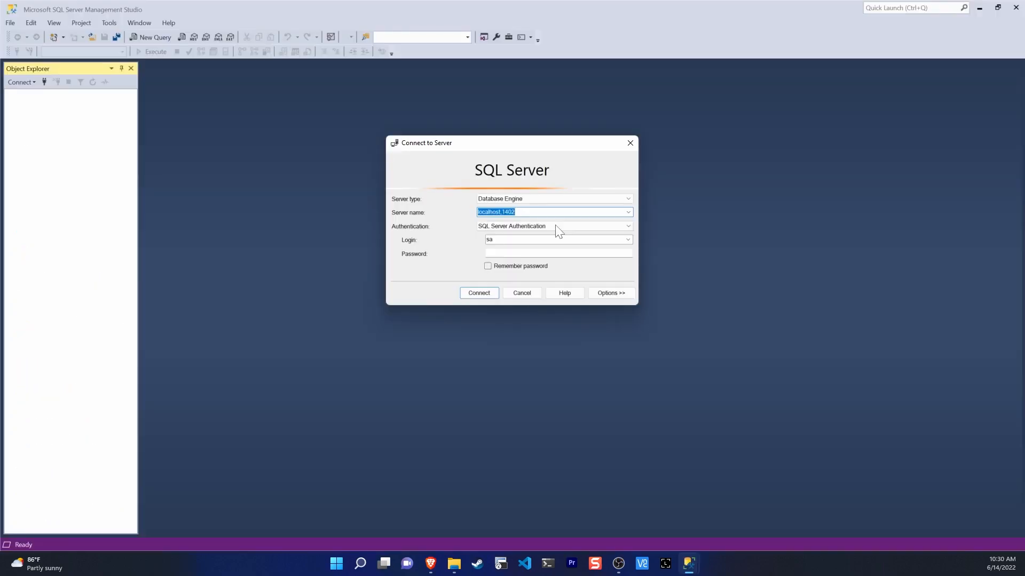
left_click(529, 212)
key("ctrl+a")
key("ctrl+v")
Step: Set the server connection's authentication method to Azure Active Directory - Universal with MFA
left_click(494, 229)
left_click(492, 227)
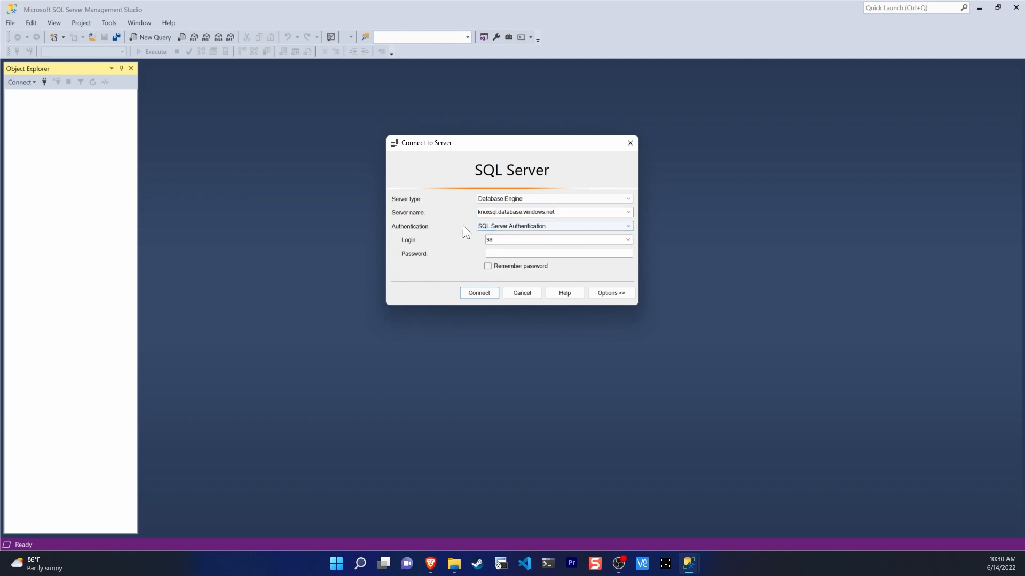
left_click(488, 227)
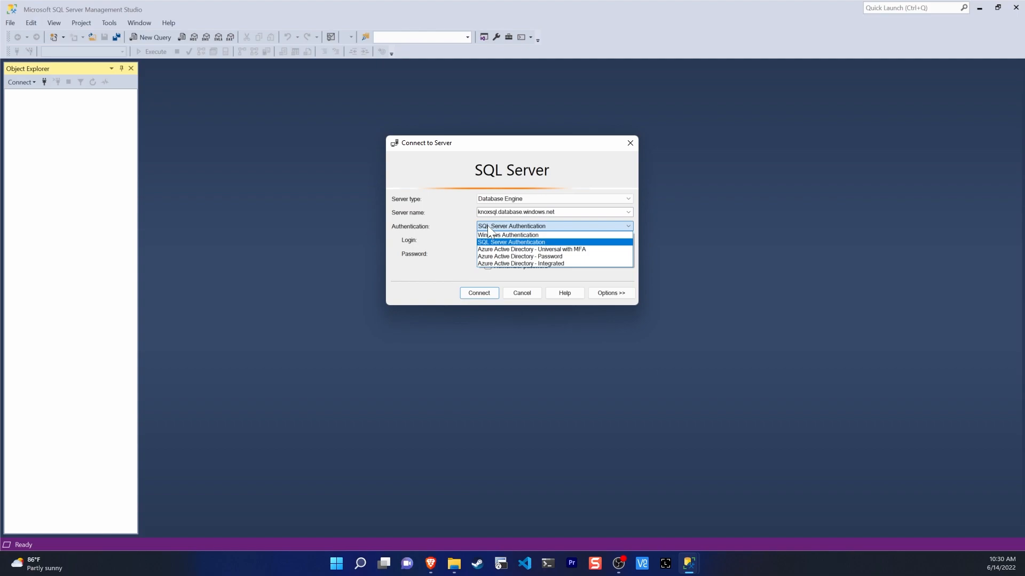
left_click(602, 249)
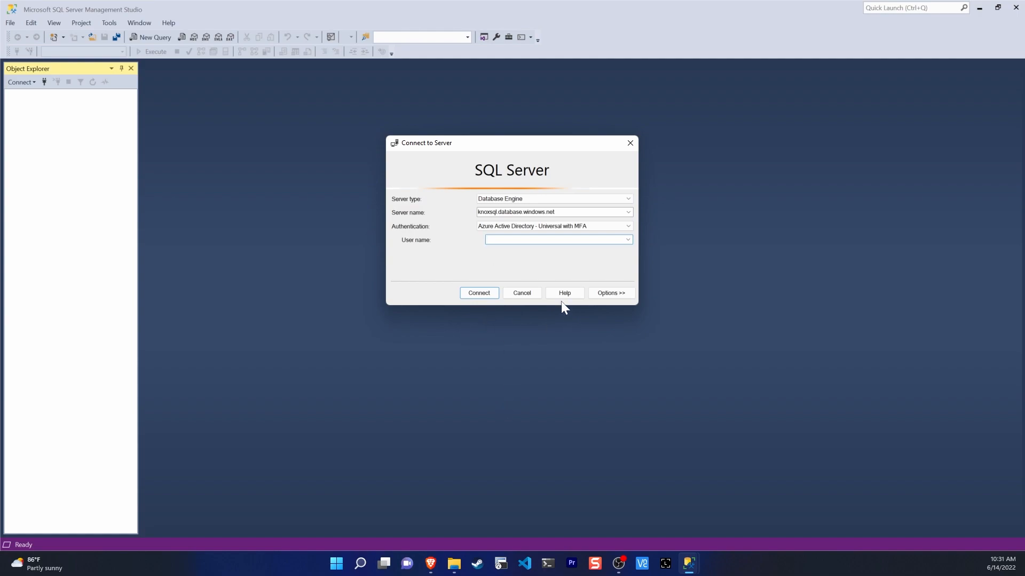
Step: Switch the connection to SQL Server Authentication, enter the login knox and its account password, and connect to the server
left_click(538, 230)
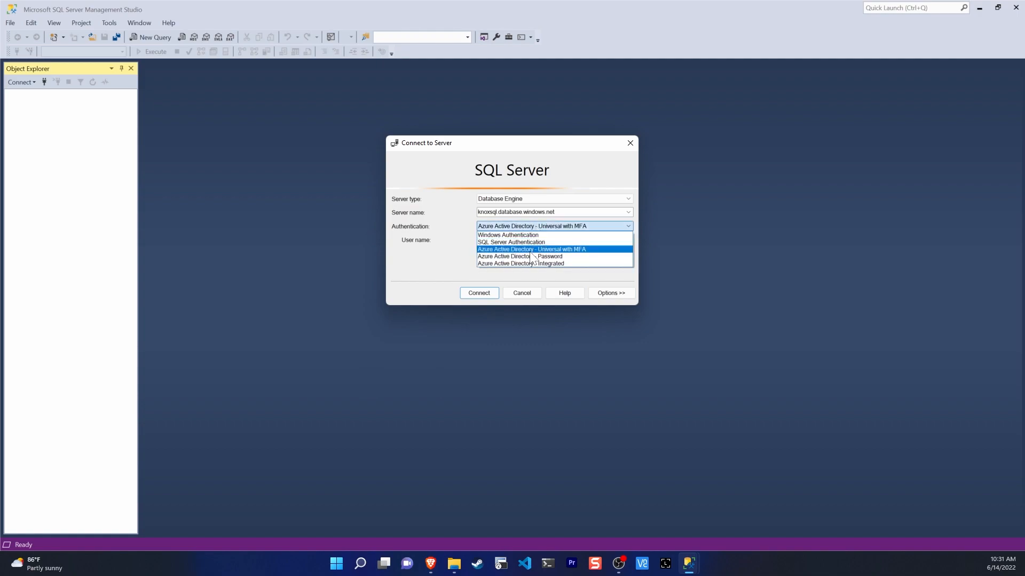
left_click(531, 256)
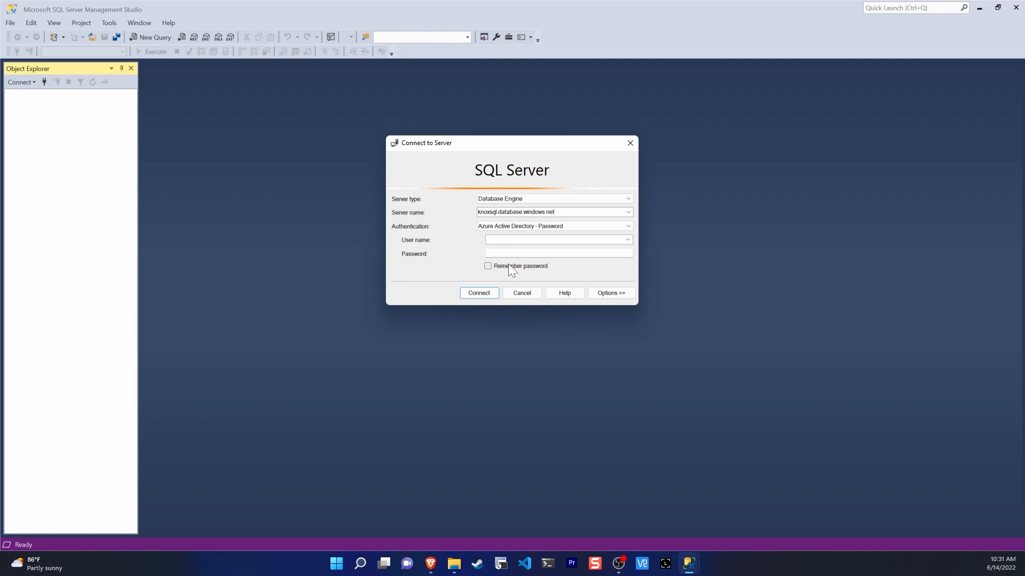
left_click(519, 228)
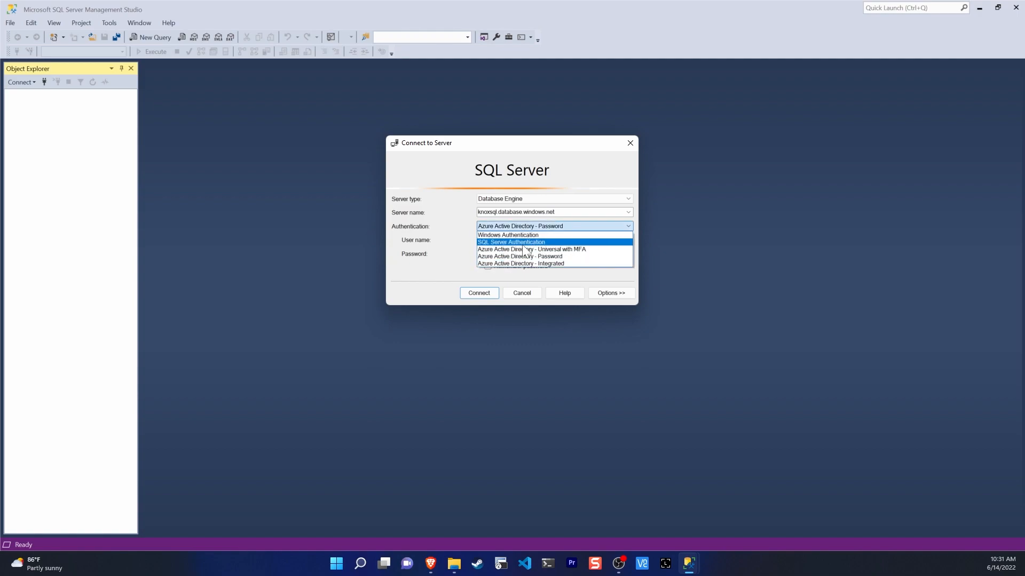
left_click(522, 243)
type("knox")
key("Tab")
type("**************")
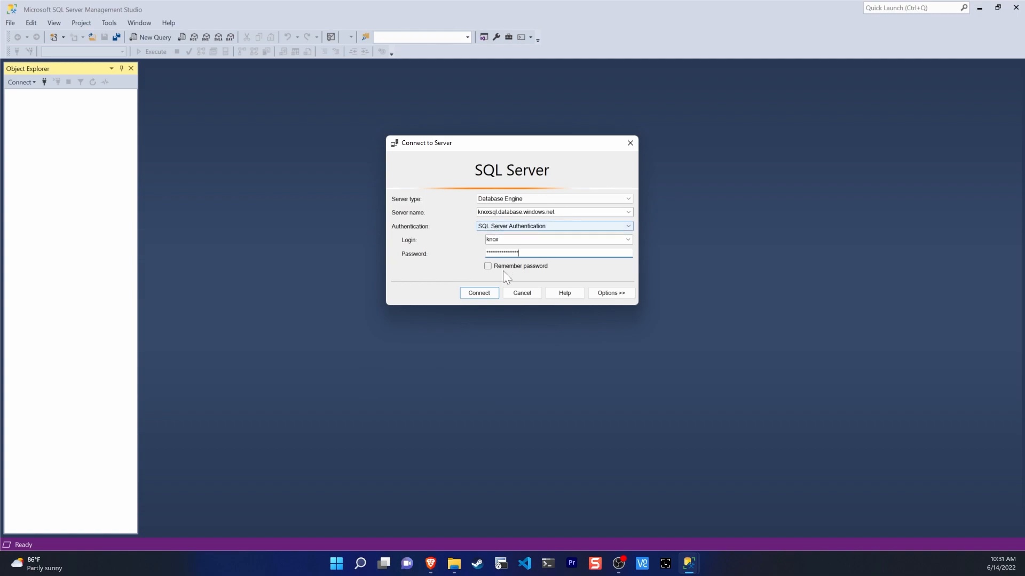
left_click(477, 296)
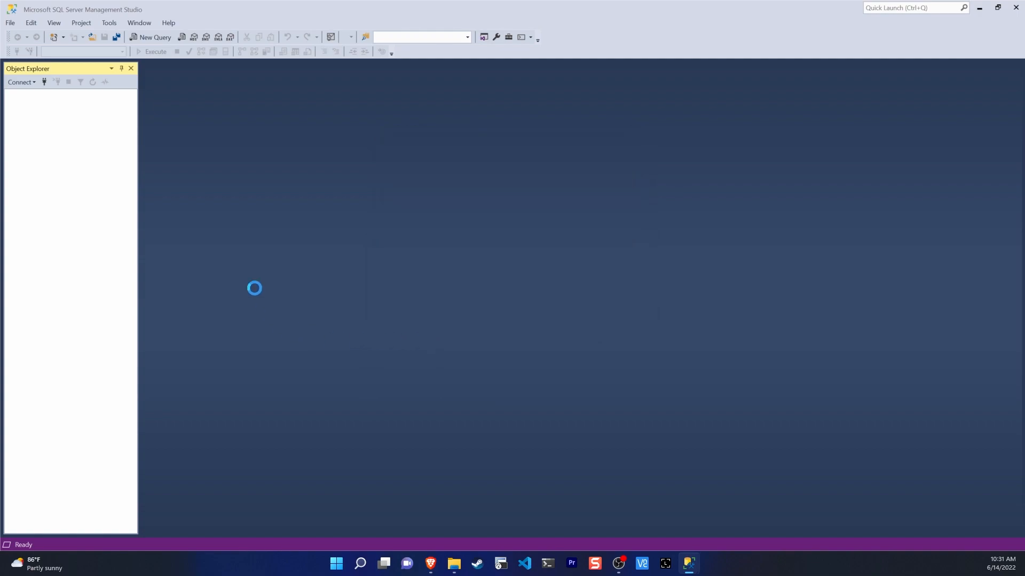
Step: Expand the server's databases and the knox-sql-paas database to view its contents, and select that database
left_click(15, 104)
left_click(22, 125)
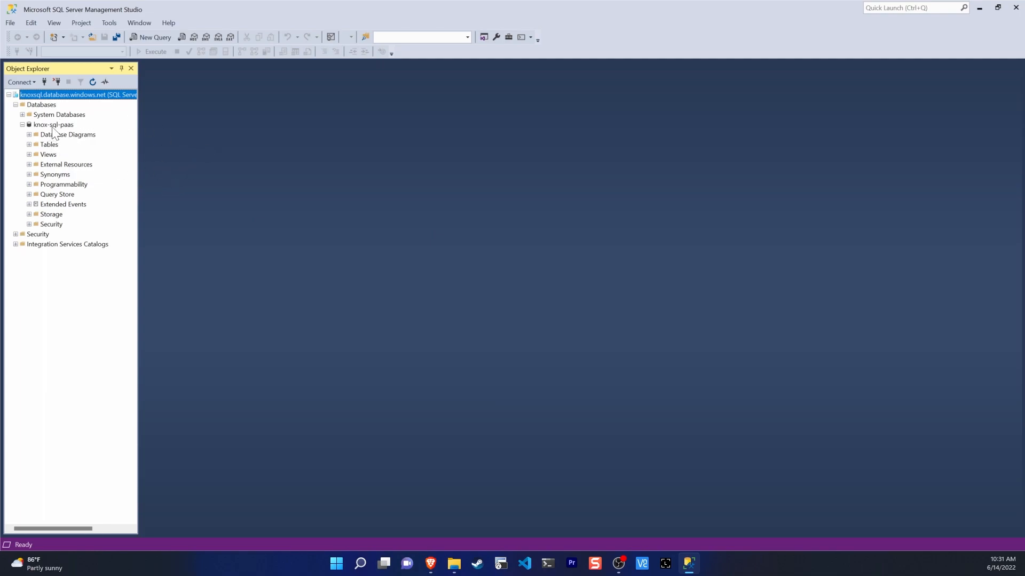
left_click(54, 125)
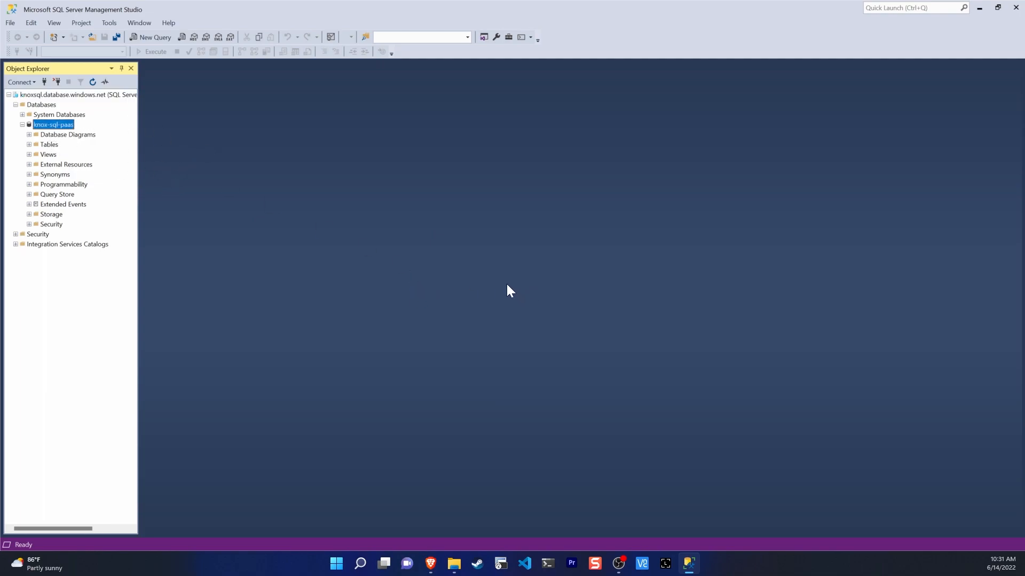